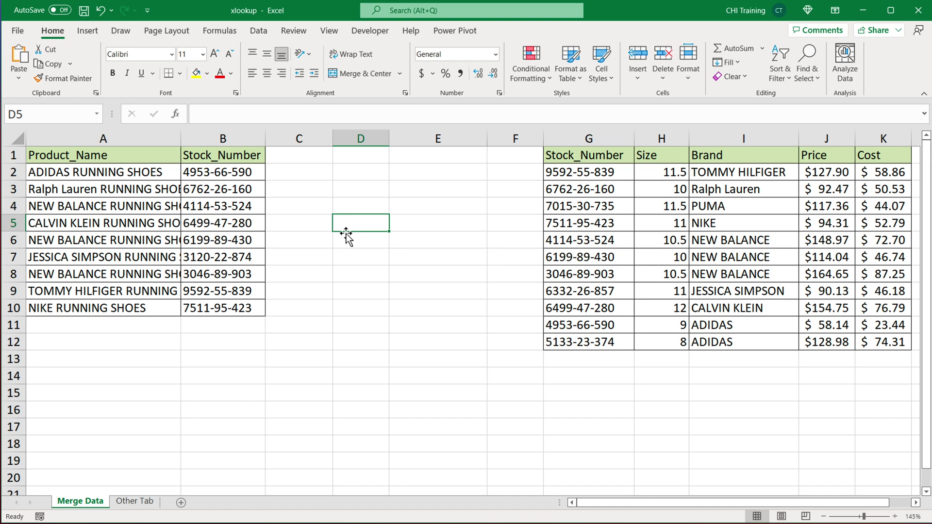
Enter =XLOOKUP(B2,$G$2:$G$12,$J$2:$J$12) in C2 to return the price 58.14.
{"action": "left_click", "coordinate": [289, 173]}
{"action": "type", "text": "="}
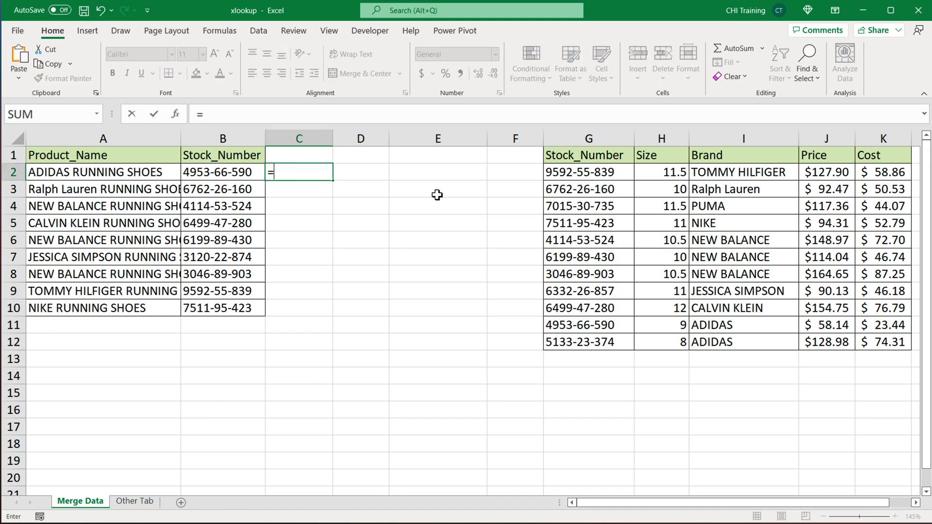
{"action": "type", "text": "XLOOKUP("}
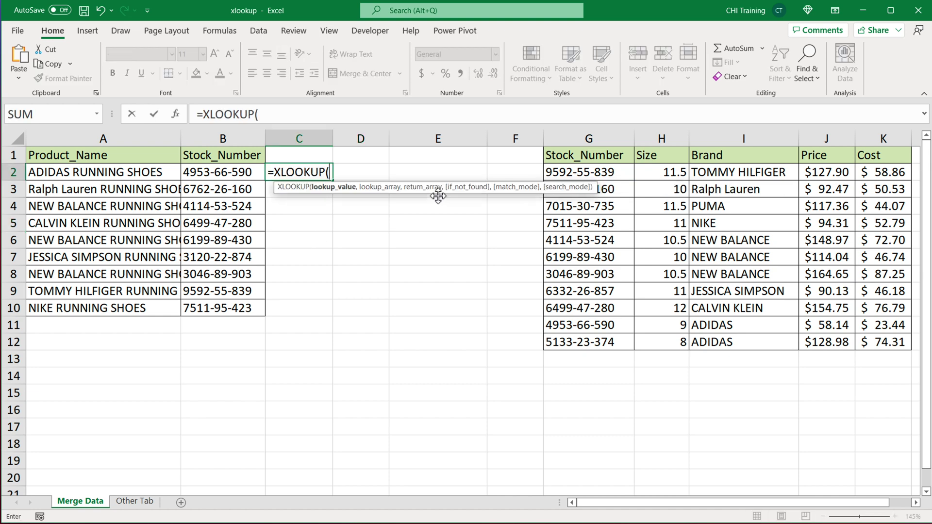
{"action": "left_click", "coordinate": [223, 174]}
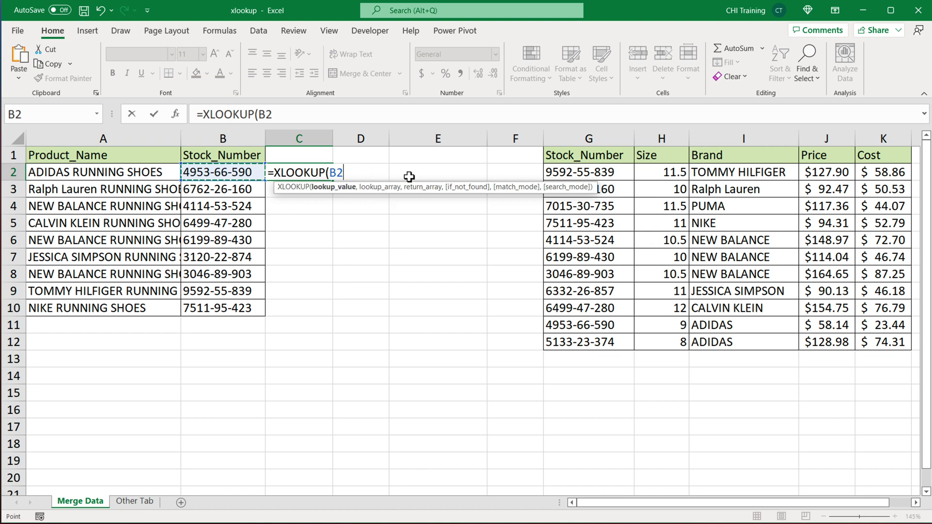
{"action": "type", "text": ","}
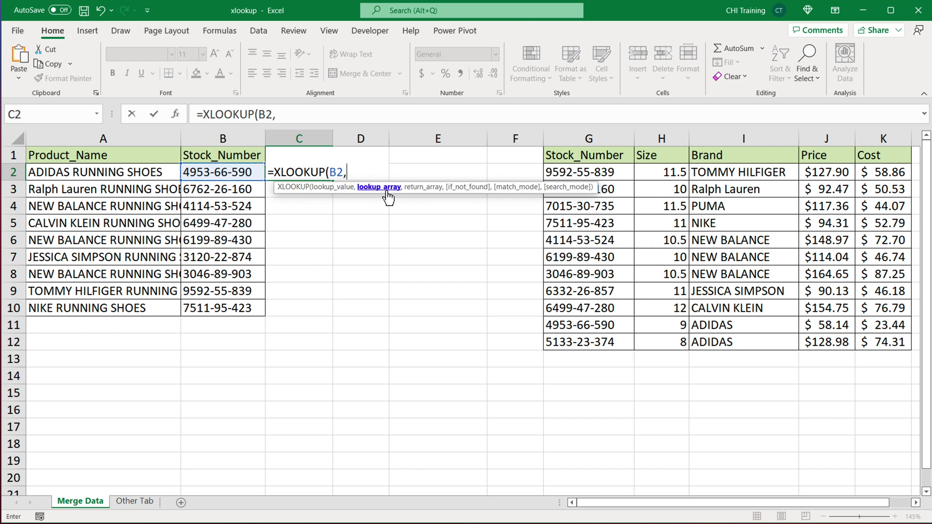
{"action": "left_click_drag", "start_coordinate": [603, 176], "coordinate": [602, 342]}
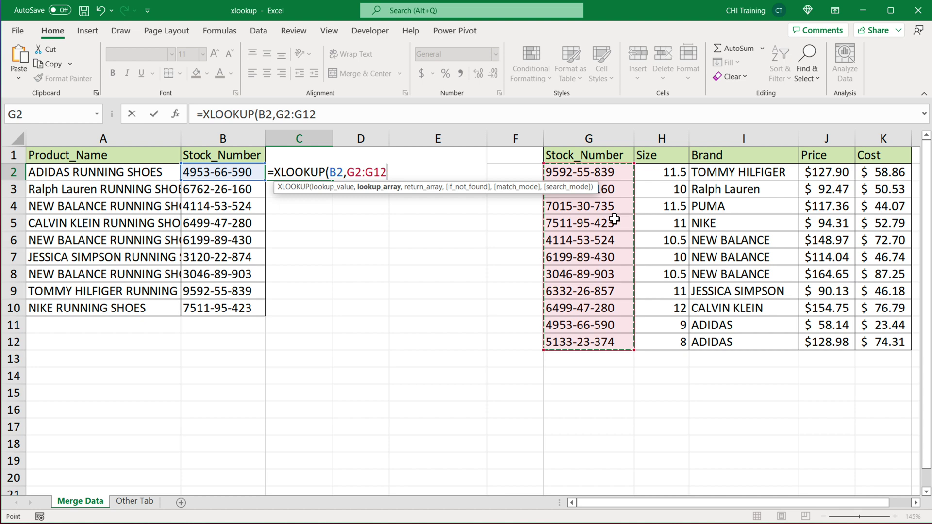
{"action": "key", "text": "F4"}
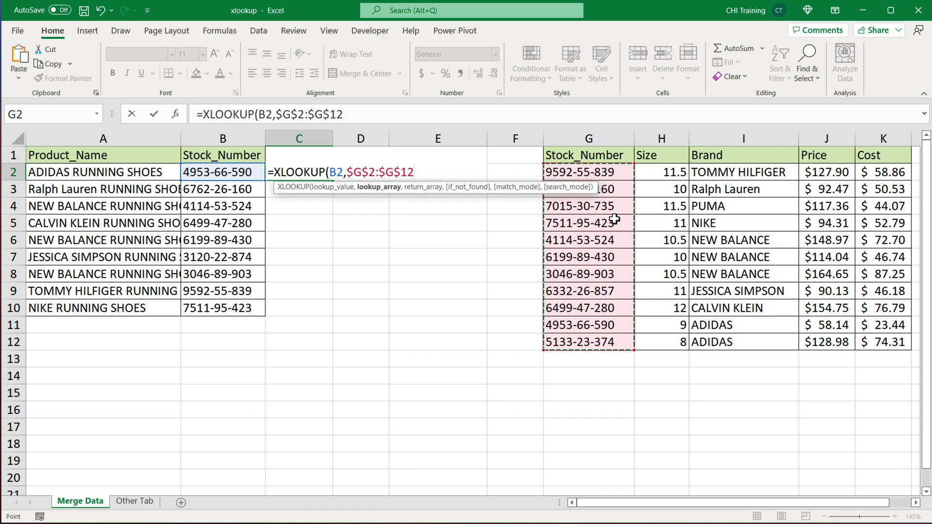
{"action": "type", "text": ","}
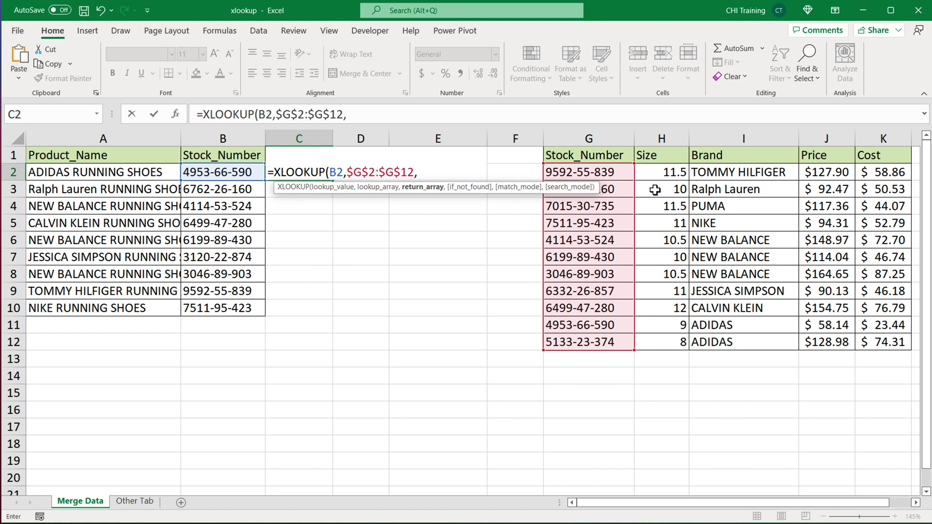
{"action": "left_click", "coordinate": [824, 180]}
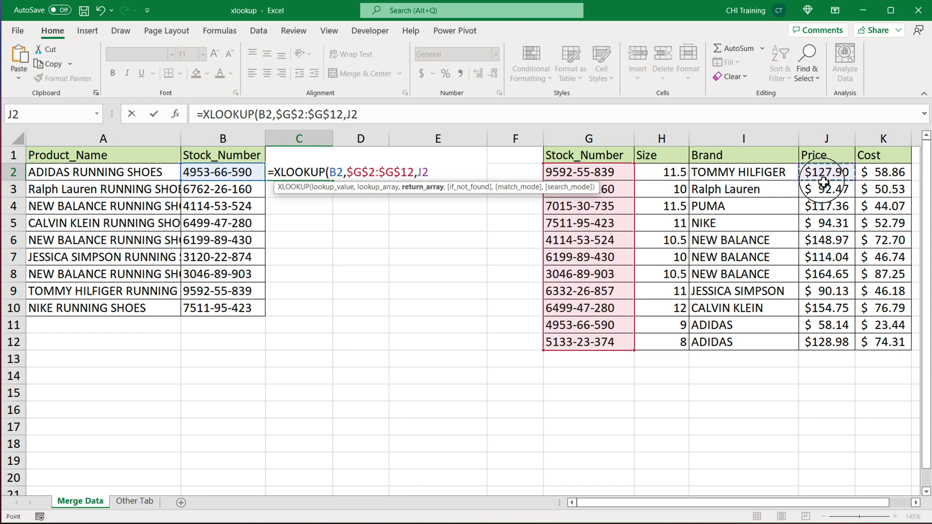
{"action": "left_click_drag", "start_coordinate": [824, 182], "coordinate": [836, 342]}
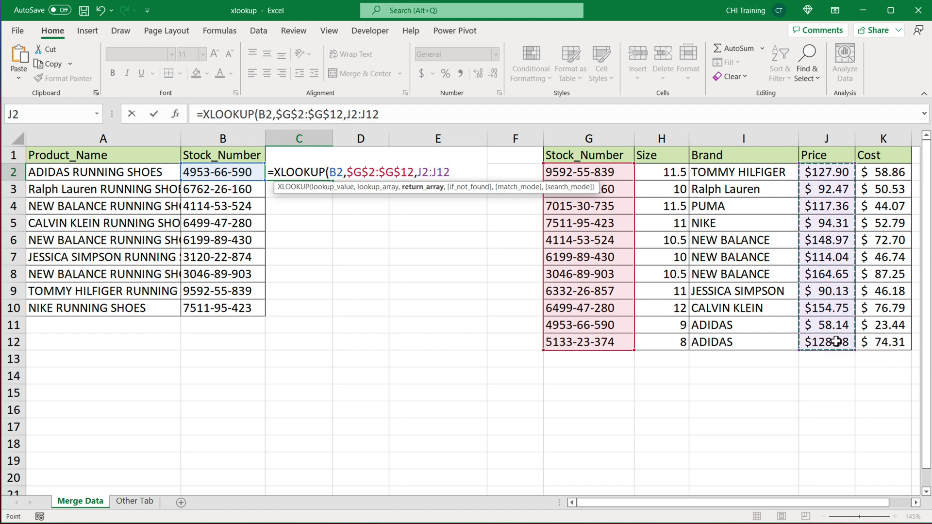
{"action": "key", "text": "F4"}
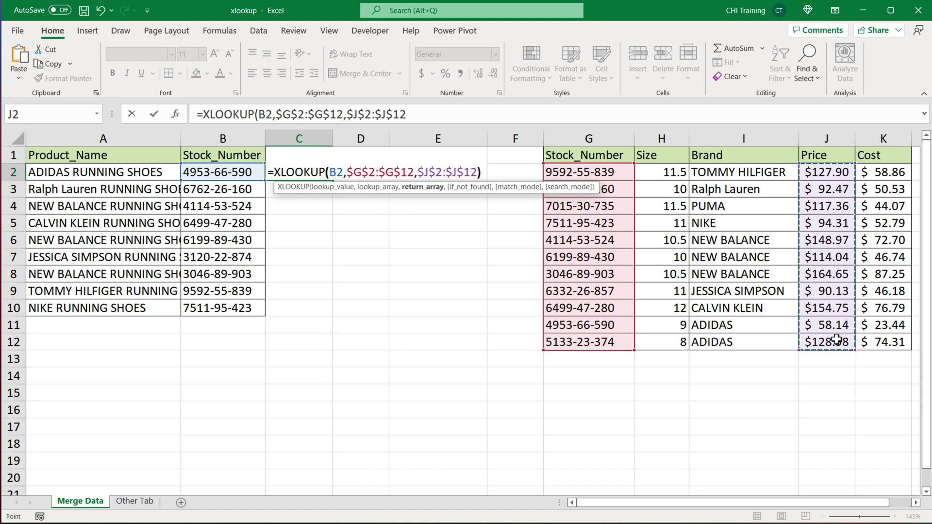
{"action": "key", "text": "Return"}
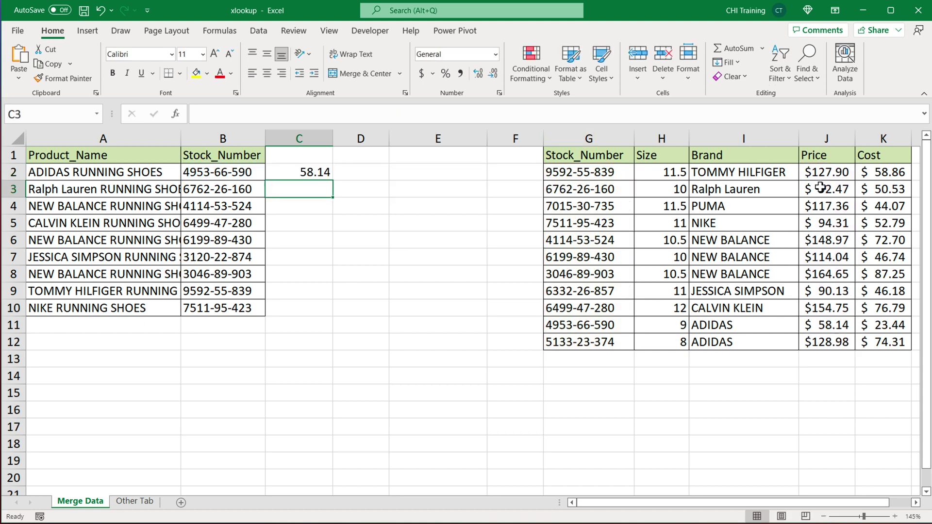
Check the stored price, brand and cost values in J2, I2 and K2.
{"action": "left_click", "coordinate": [821, 178]}
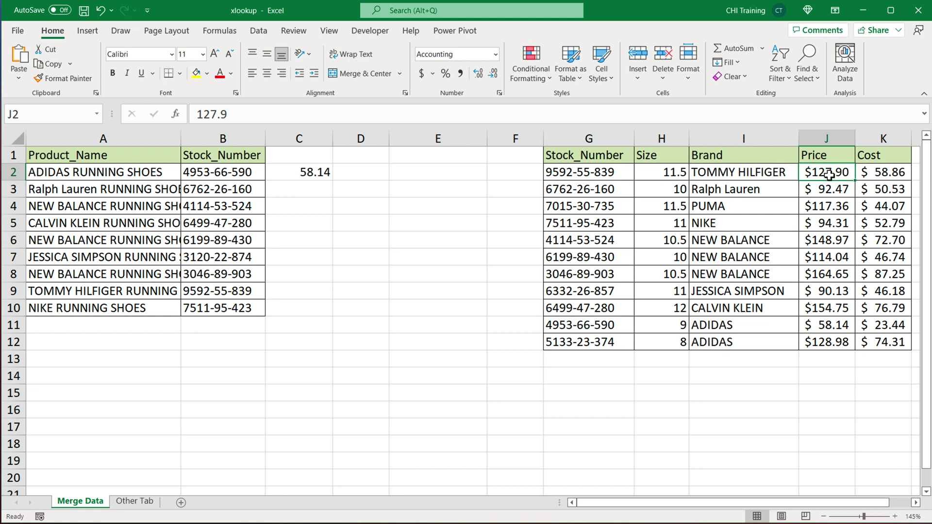
{"action": "left_click", "coordinate": [734, 173]}
{"action": "left_click", "coordinate": [881, 170]}
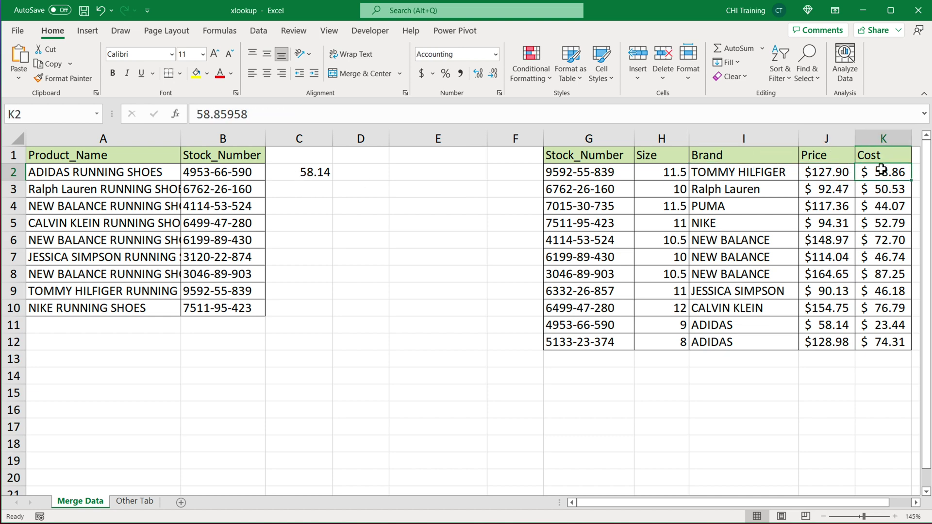
Change C2's return range to $H$2:$K$12 so 9, ADIDAS, 58.14 and 23.4362 spill across C2:F2.
{"action": "left_click", "coordinate": [315, 173]}
{"action": "double_click", "coordinate": [315, 173]}
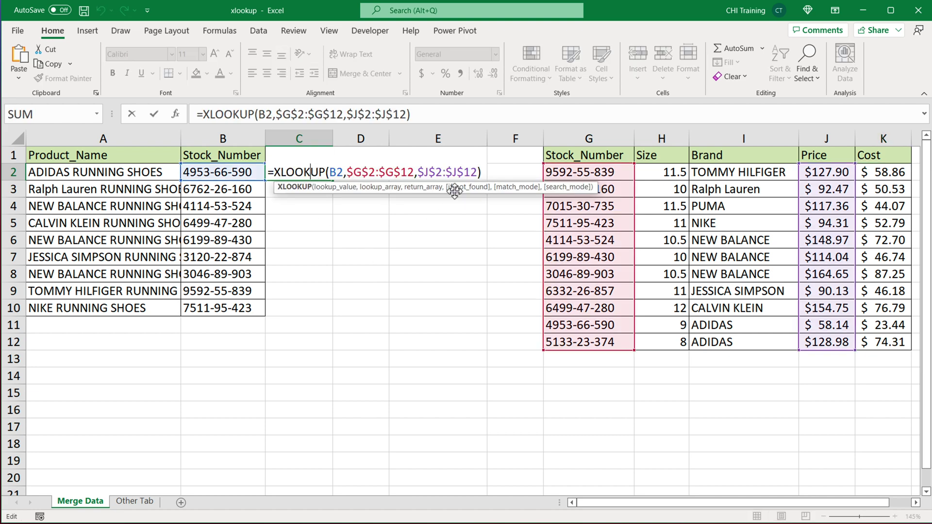
{"action": "left_click_drag", "start_coordinate": [419, 172], "coordinate": [489, 182]}
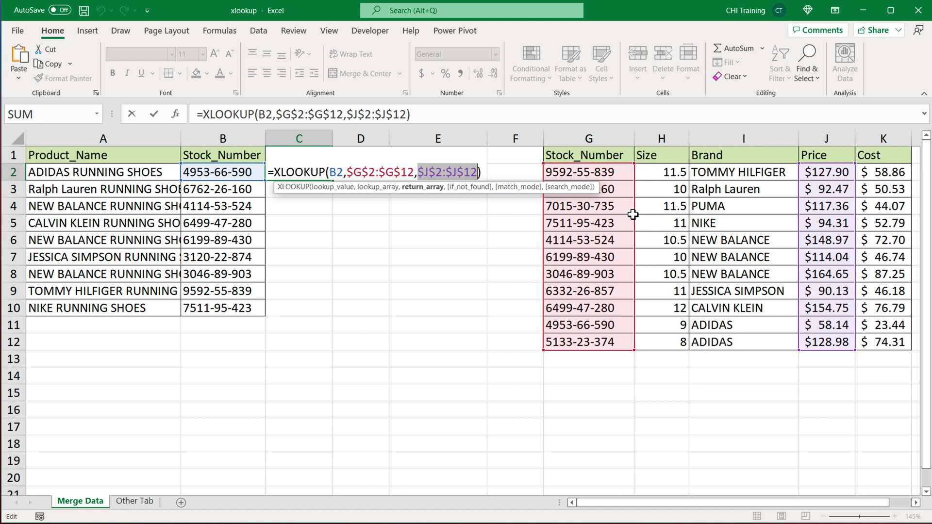
{"action": "key", "text": "BackSpace"}
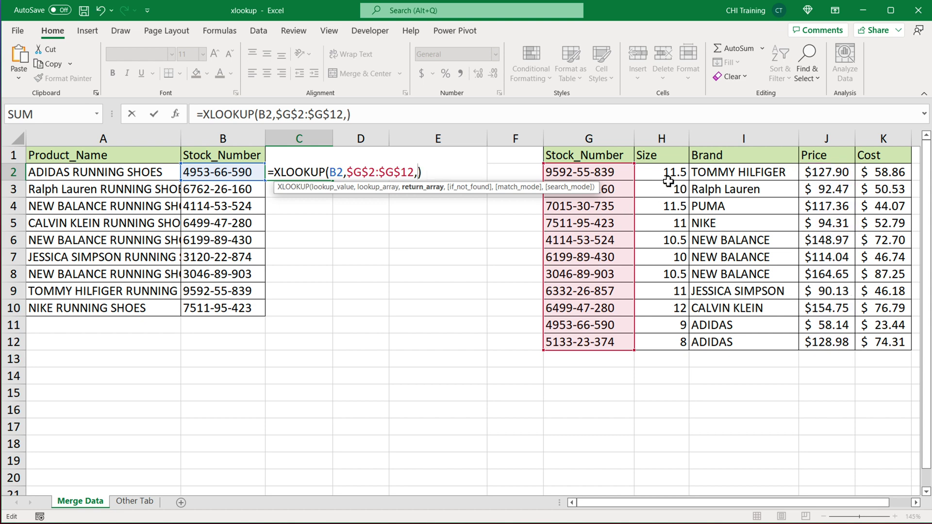
{"action": "left_click_drag", "start_coordinate": [669, 174], "coordinate": [886, 344]}
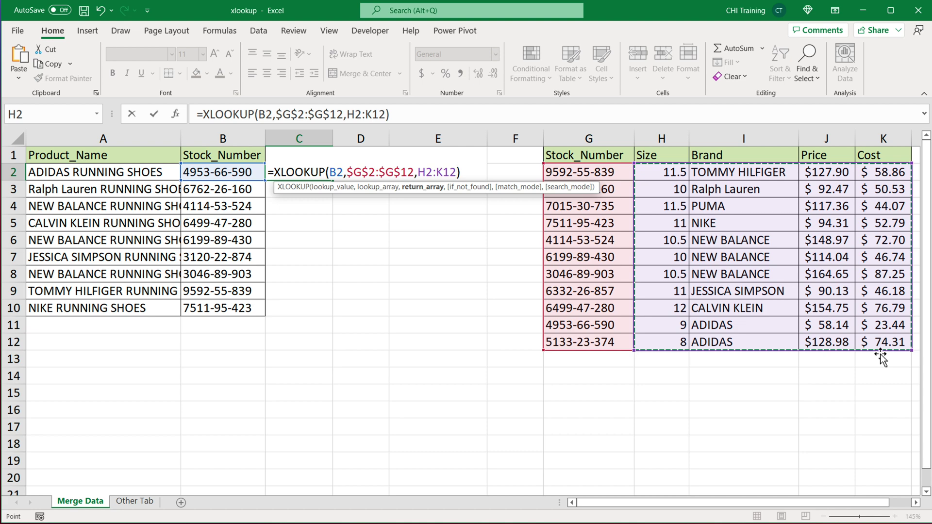
{"action": "key", "text": "F4"}
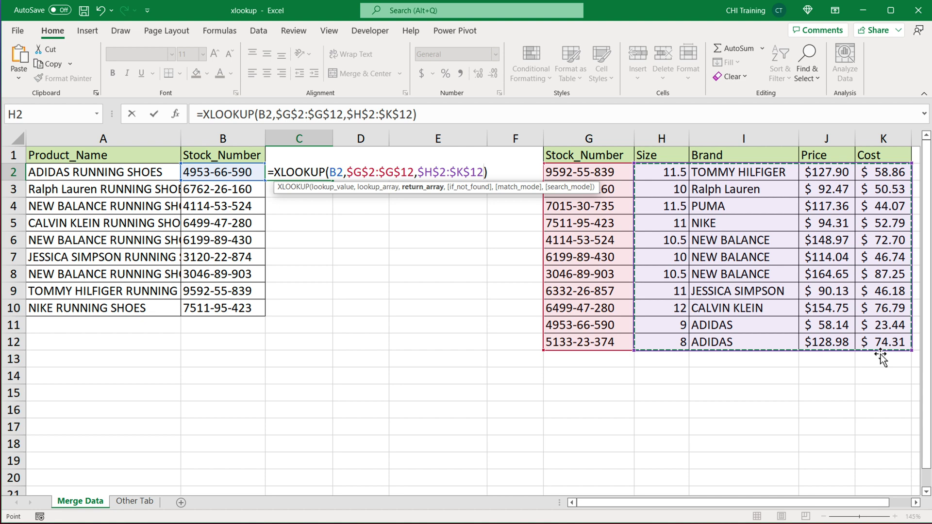
{"action": "key", "text": "Return"}
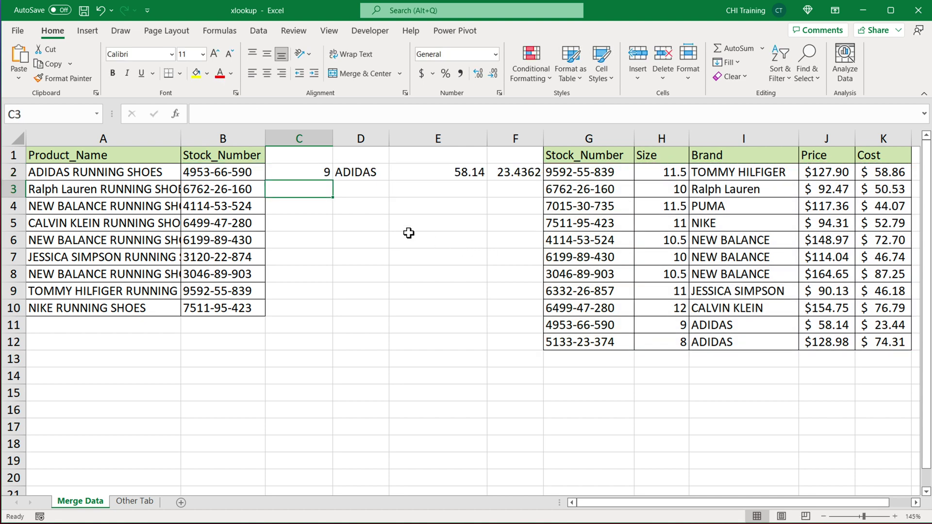
{"action": "left_click_drag", "start_coordinate": [317, 176], "coordinate": [512, 173]}
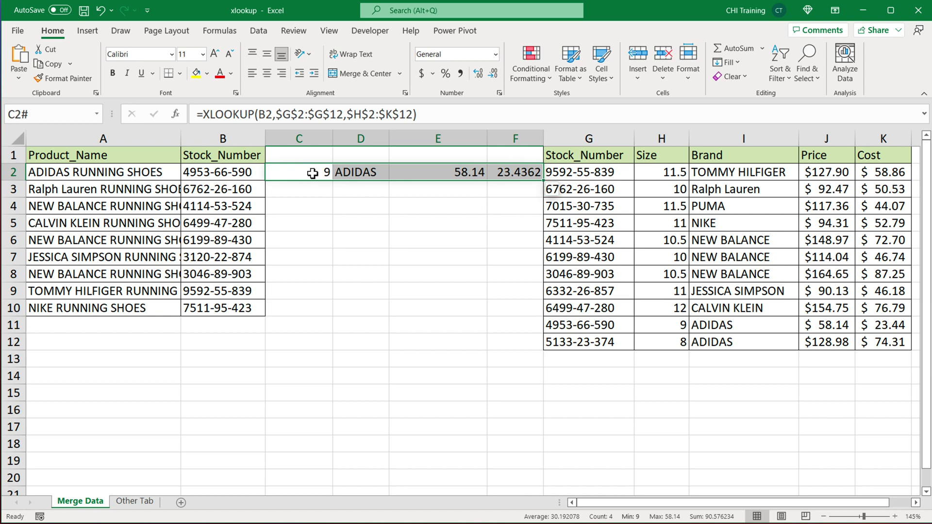
Change C2's return range to $I$2:$J$12 so only brand and price are returned.
{"action": "double_click", "coordinate": [312, 173]}
{"action": "left_click_drag", "start_coordinate": [419, 173], "coordinate": [484, 173]}
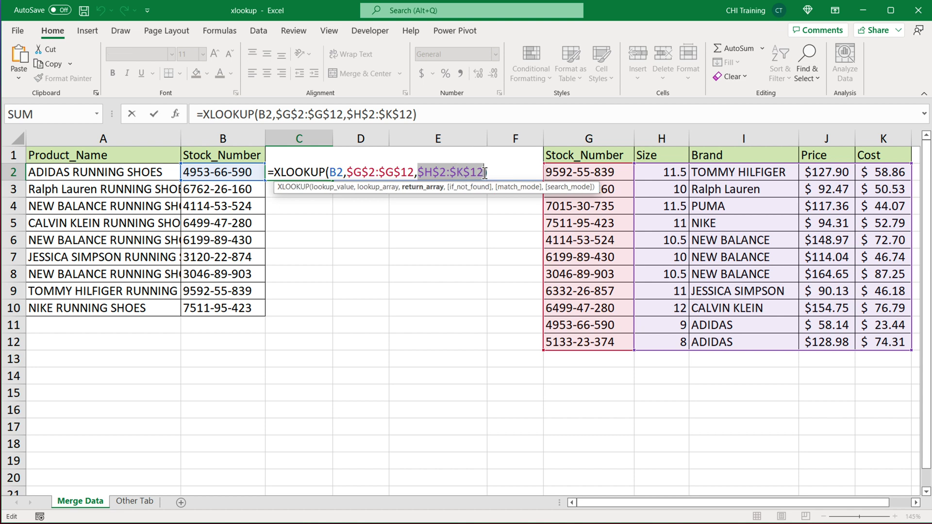
{"action": "key", "text": "BackSpace"}
{"action": "left_click_drag", "start_coordinate": [724, 176], "coordinate": [847, 347]}
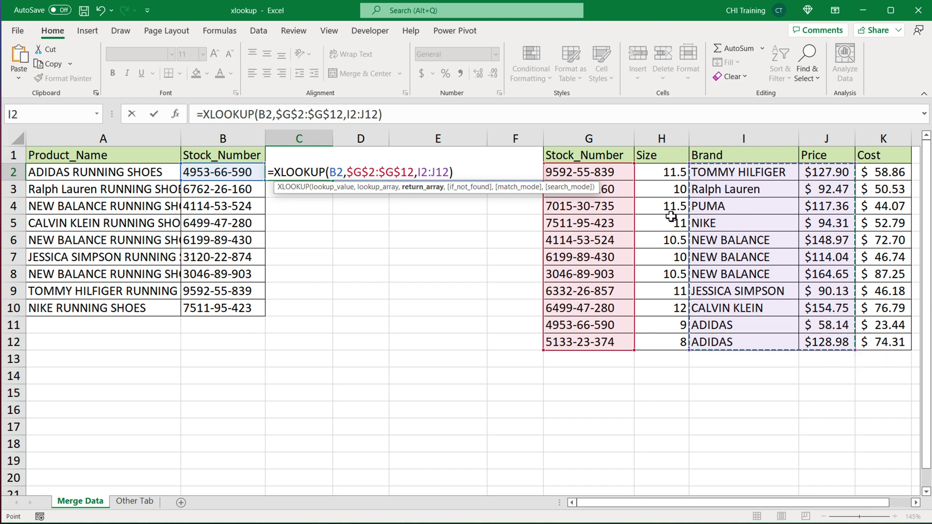
{"action": "key", "text": "F4"}
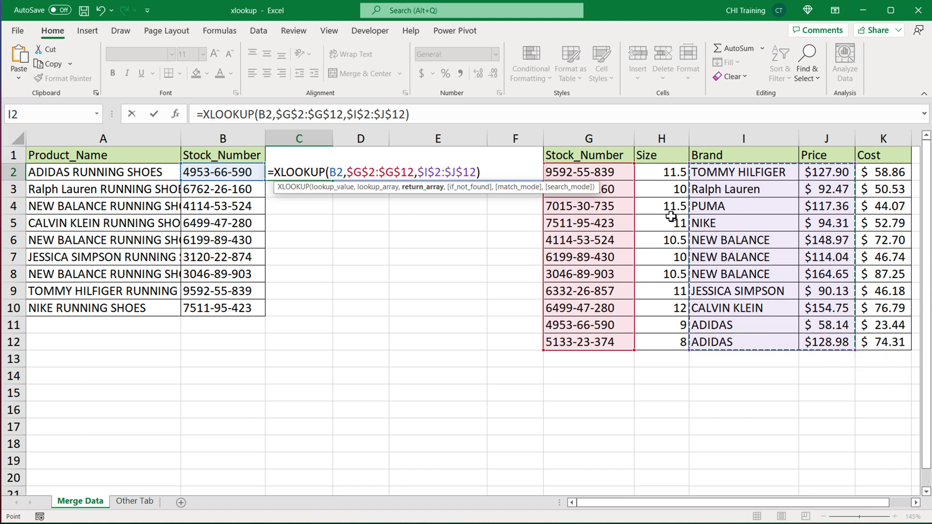
{"action": "key", "text": "Return"}
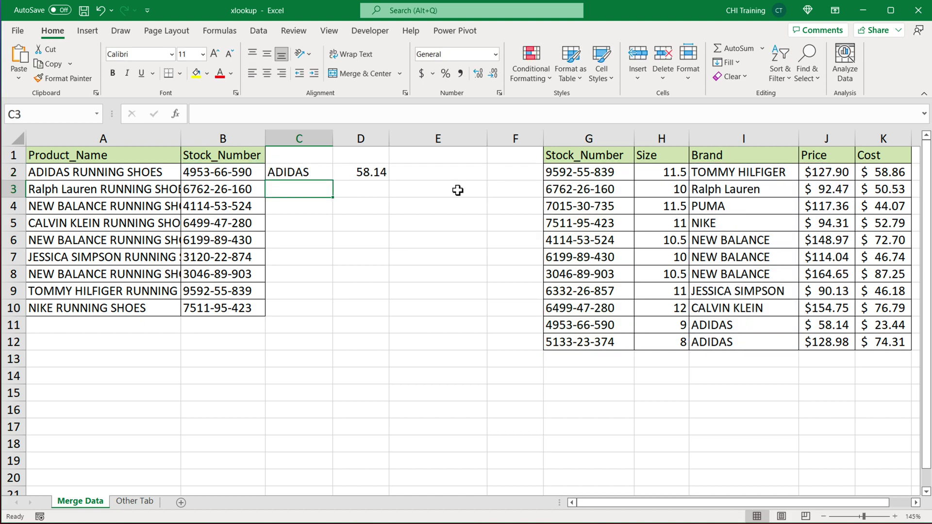
Fill the lookup down to C10 and inspect the #N/A for stock 3120-22-874 in row 7.
{"action": "left_click", "coordinate": [303, 173]}
{"action": "left_click", "coordinate": [378, 173]}
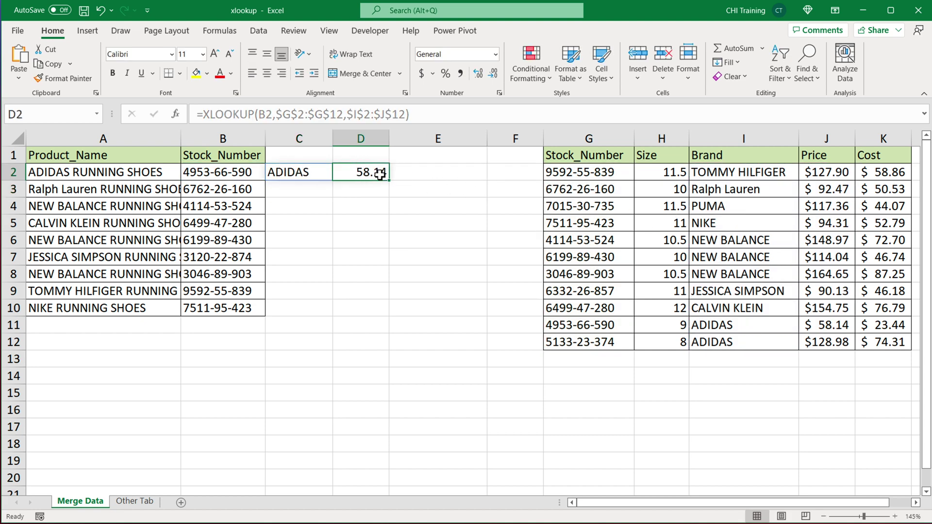
{"action": "left_click", "coordinate": [297, 176]}
{"action": "left_click_drag", "start_coordinate": [333, 180], "coordinate": [320, 321]}
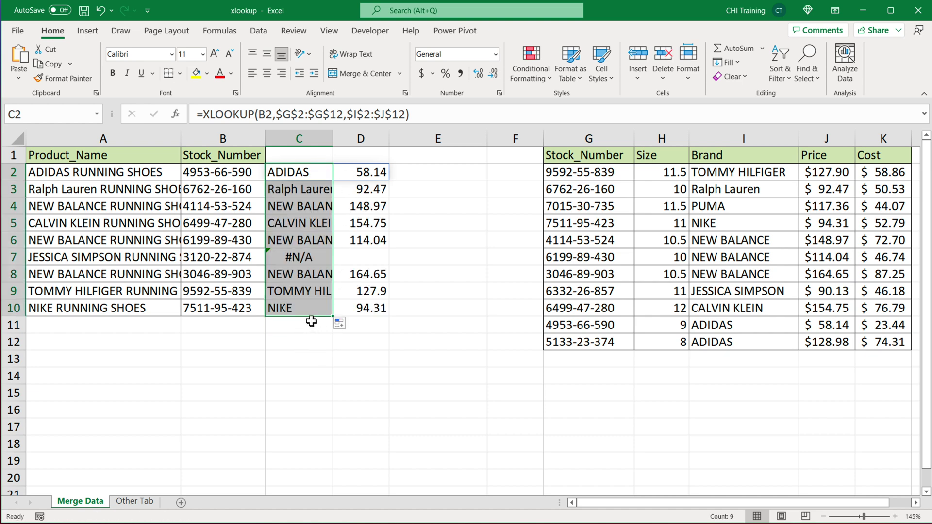
{"action": "left_click_drag", "start_coordinate": [249, 258], "coordinate": [317, 260]}
{"action": "left_click", "coordinate": [227, 258]}
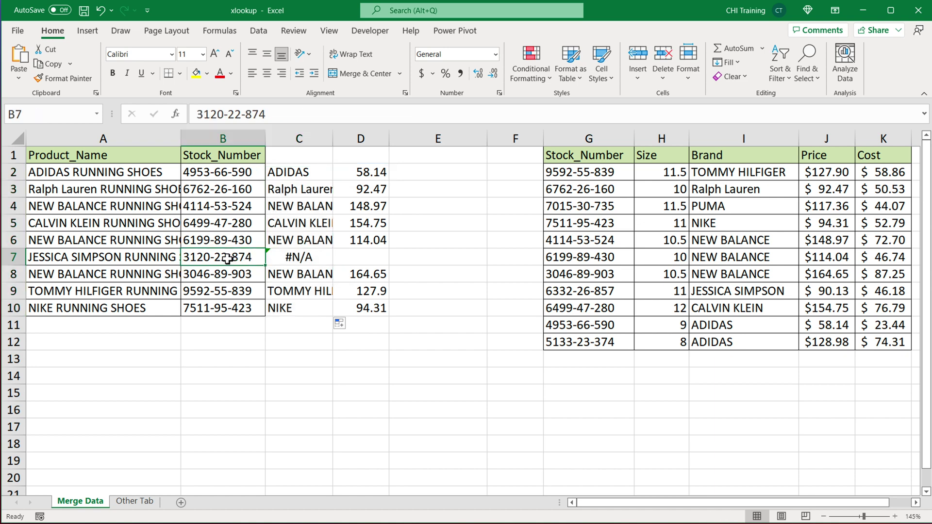
{"action": "left_click_drag", "start_coordinate": [553, 176], "coordinate": [571, 350]}
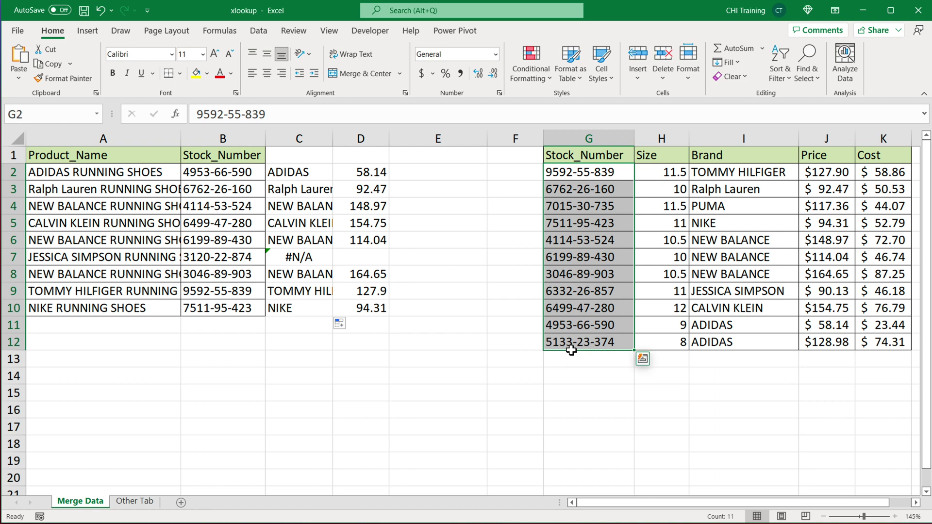
Remove the brand-and-price return range from C2's formula after trying several candidate ranges.
{"action": "left_click", "coordinate": [280, 177]}
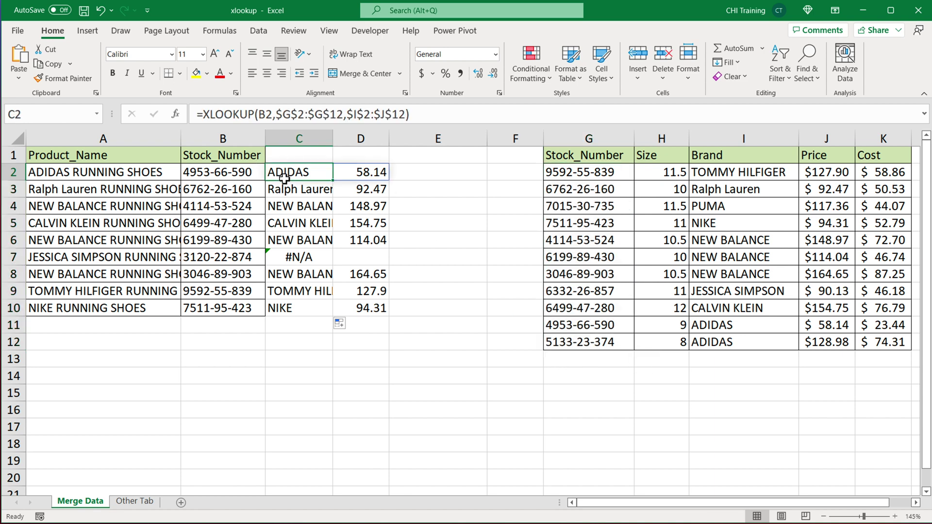
{"action": "double_click", "coordinate": [286, 176]}
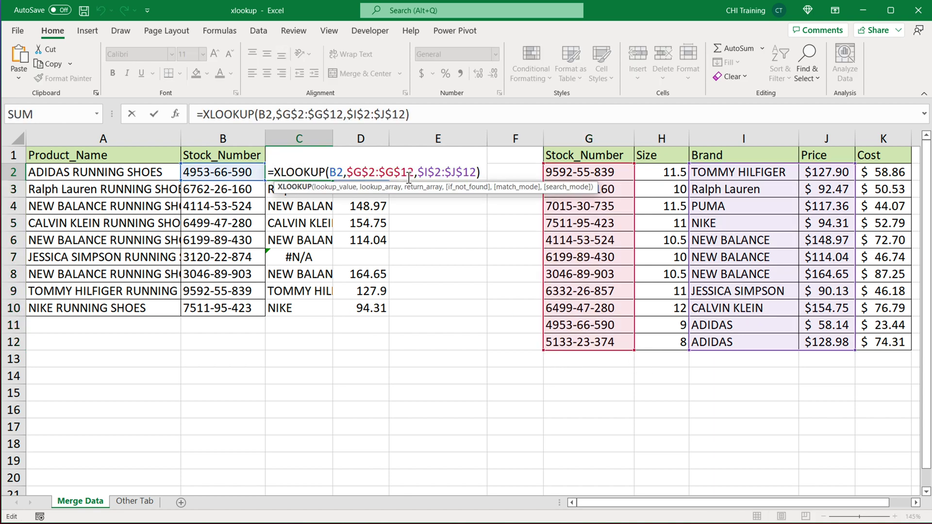
{"action": "left_click_drag", "start_coordinate": [423, 174], "coordinate": [509, 177]}
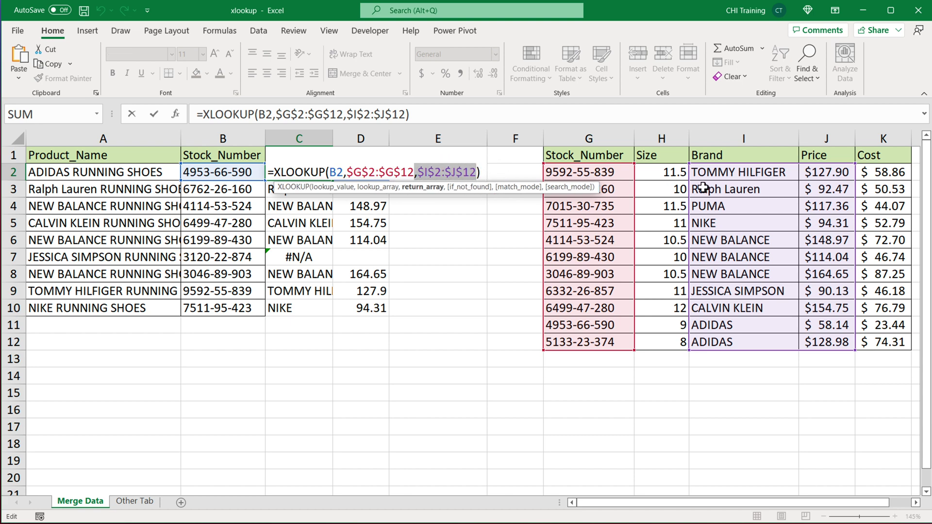
{"action": "key", "text": "BackSpace"}
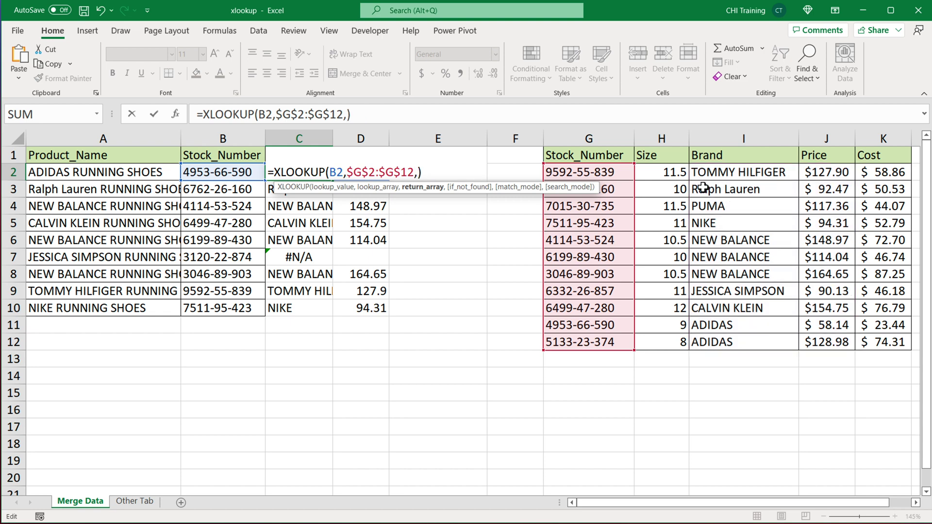
{"action": "left_click", "coordinate": [773, 179]}
{"action": "left_click_drag", "start_coordinate": [773, 179], "coordinate": [828, 208]}
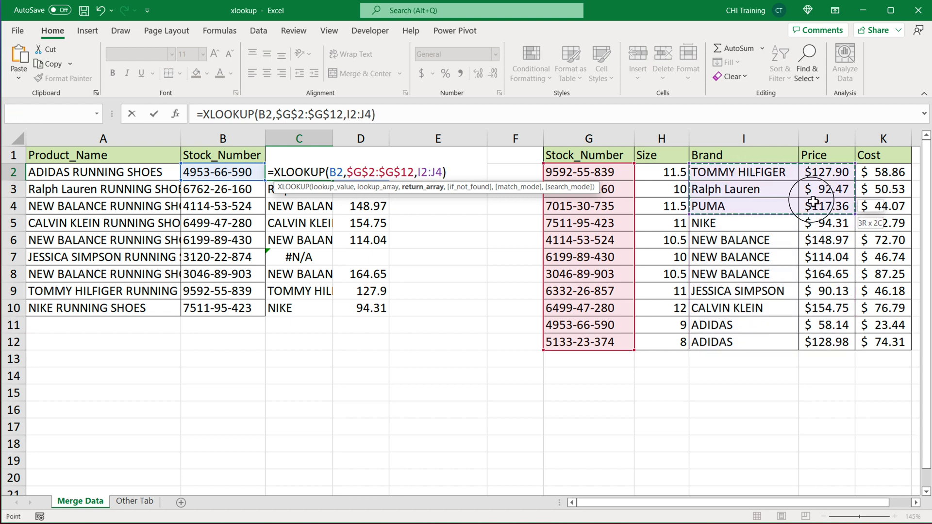
{"action": "left_click_drag", "start_coordinate": [720, 170], "coordinate": [782, 211]}
{"action": "left_click_drag", "start_coordinate": [881, 169], "coordinate": [883, 237]}
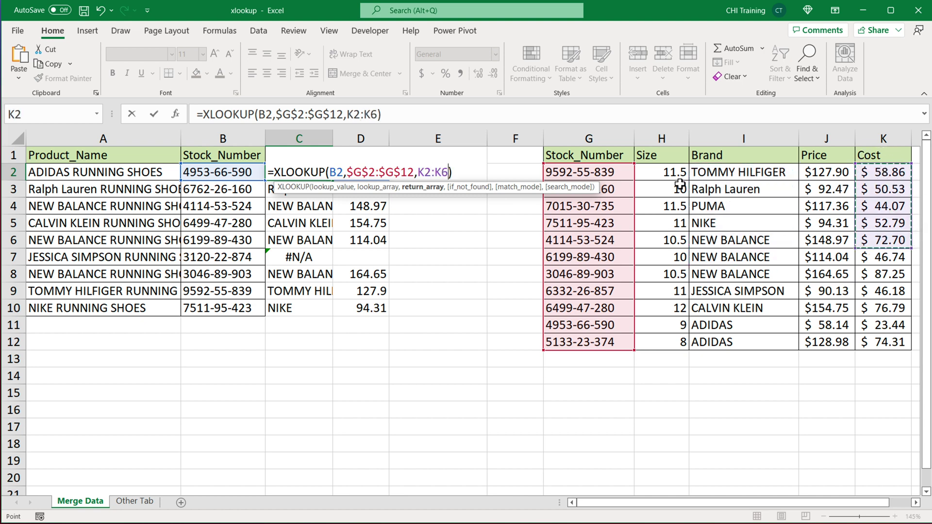
{"action": "left_click_drag", "start_coordinate": [668, 175], "coordinate": [675, 223]}
{"action": "left_click_drag", "start_coordinate": [818, 175], "coordinate": [825, 209]}
{"action": "key", "text": "BackSpace"}
{"action": "key", "text": "BackSpace"}
{"action": "key", "text": "BackSpace"}
{"action": "key", "text": "BackSpace"}
{"action": "key", "text": "BackSpace"}
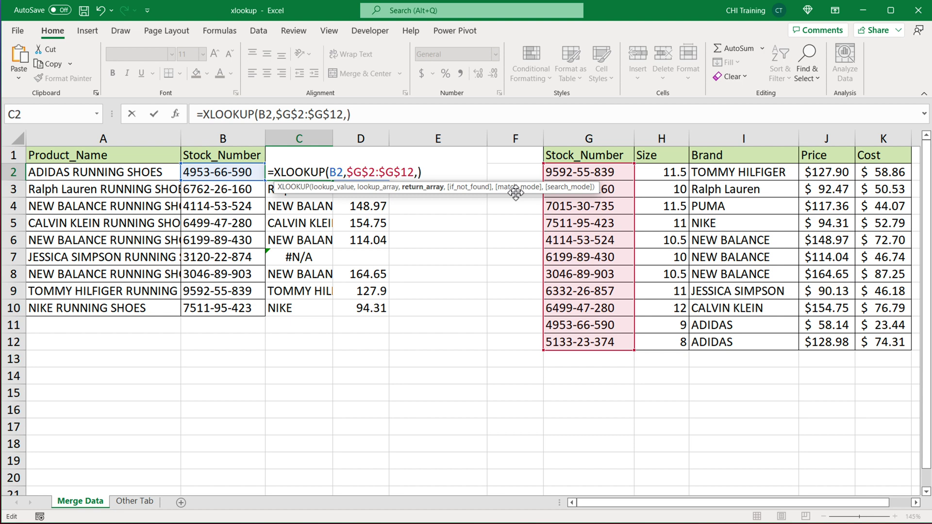
Use CHOOSE({1,2},$J$2:$J$12,$H$2:$H$12) as the return array in C2 and fill down to C10.
{"action": "type", "text": "CHOOSE"}
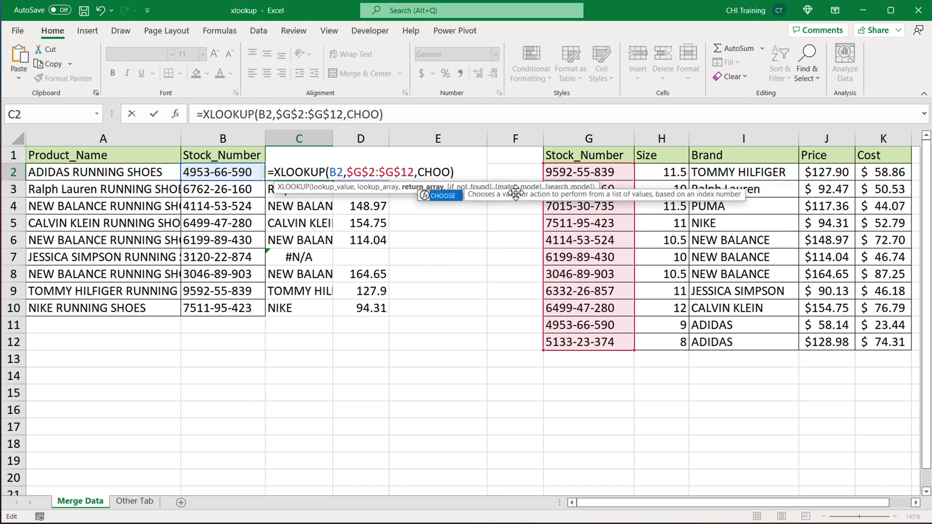
{"action": "type", "text": "("}
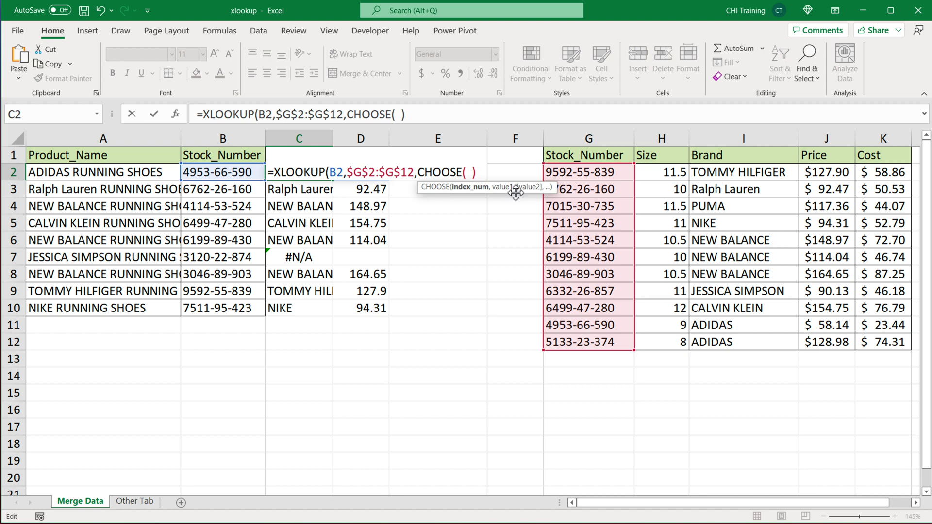
{"action": "type", "text": "{1,2"}
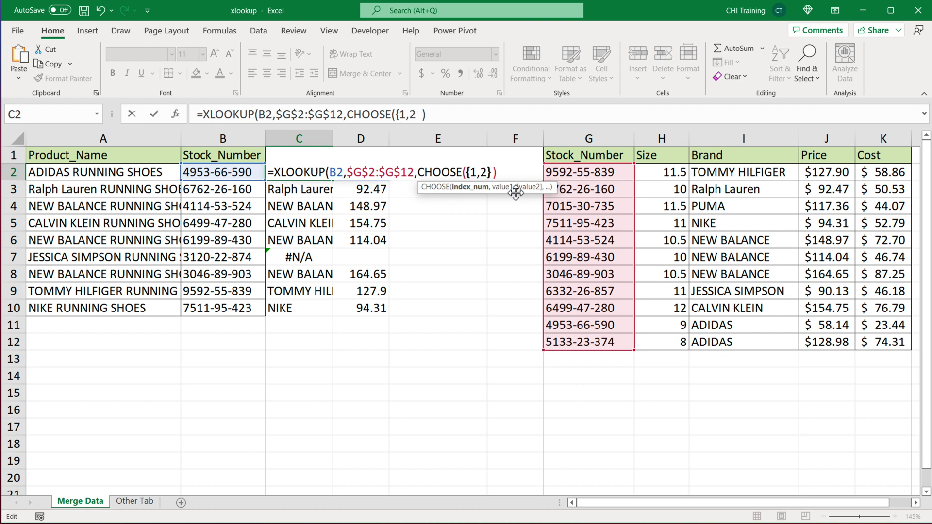
{"action": "type", "text": "},"}
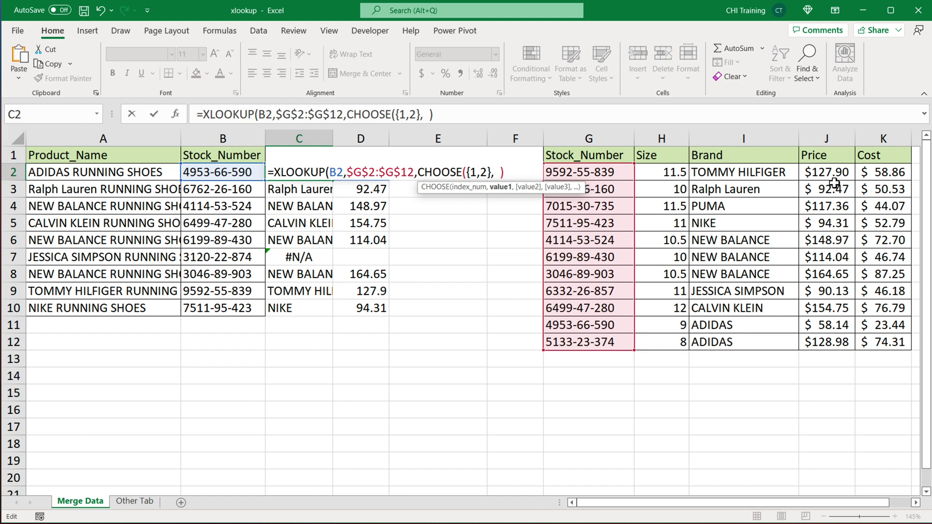
{"action": "left_click_drag", "start_coordinate": [835, 175], "coordinate": [841, 338]}
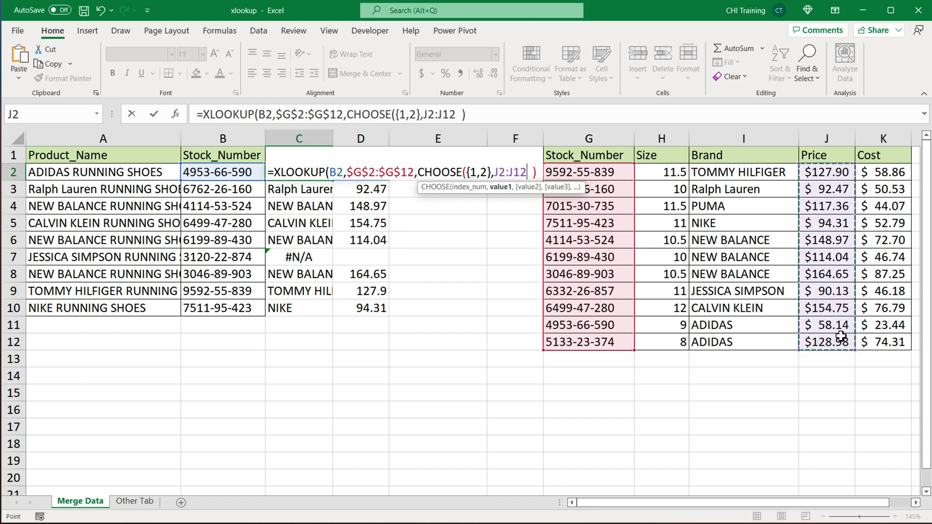
{"action": "key", "text": "F4"}
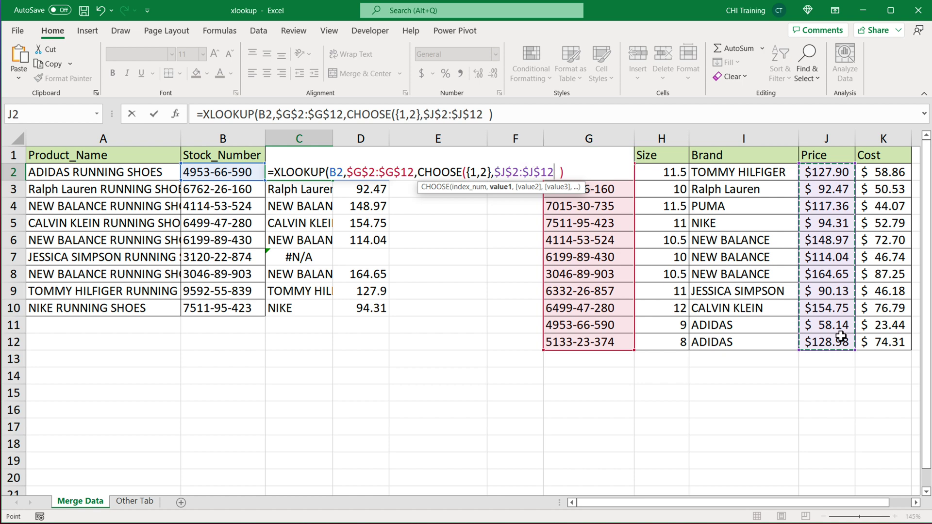
{"action": "type", "text": ","}
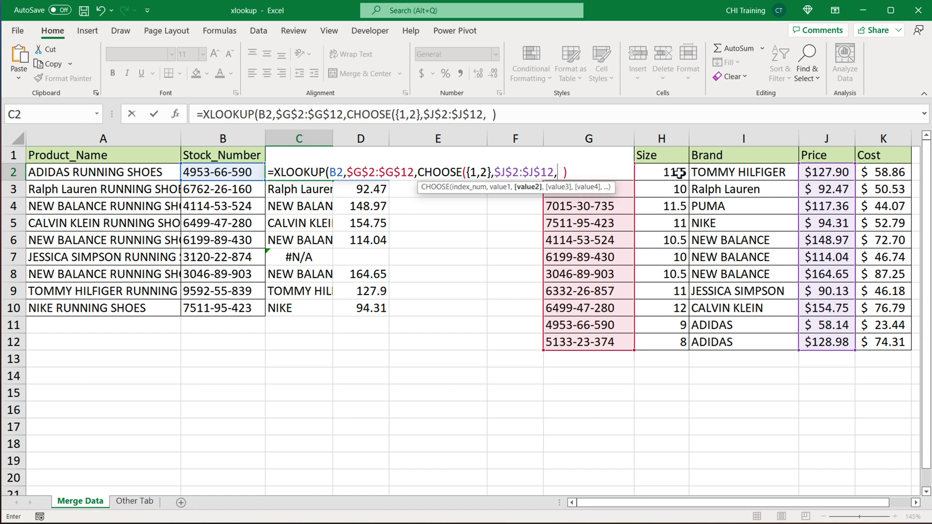
{"action": "left_click_drag", "start_coordinate": [679, 173], "coordinate": [684, 343]}
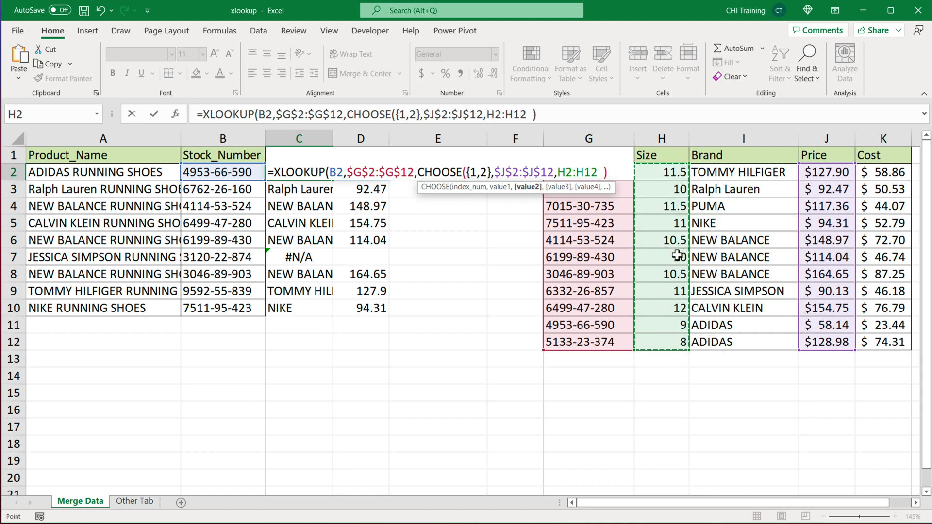
{"action": "key", "text": "F4"}
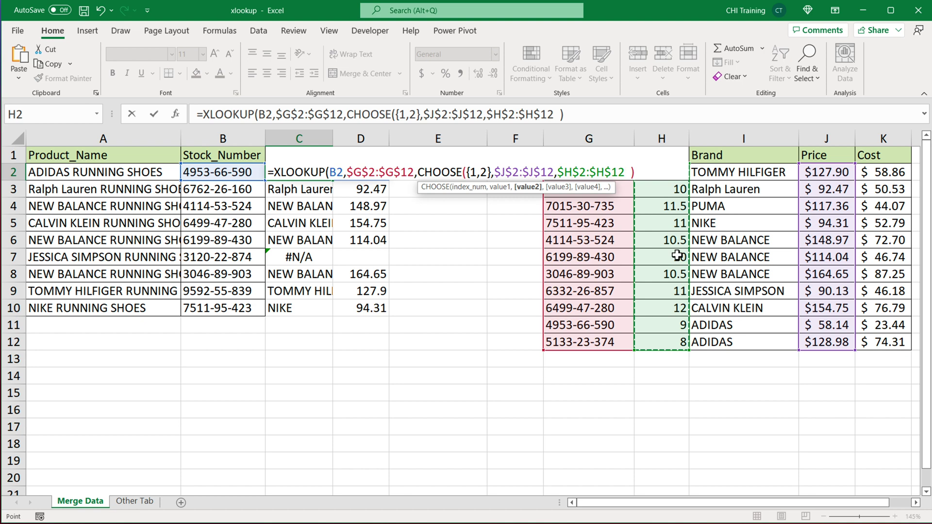
{"action": "type", "text": ")"}
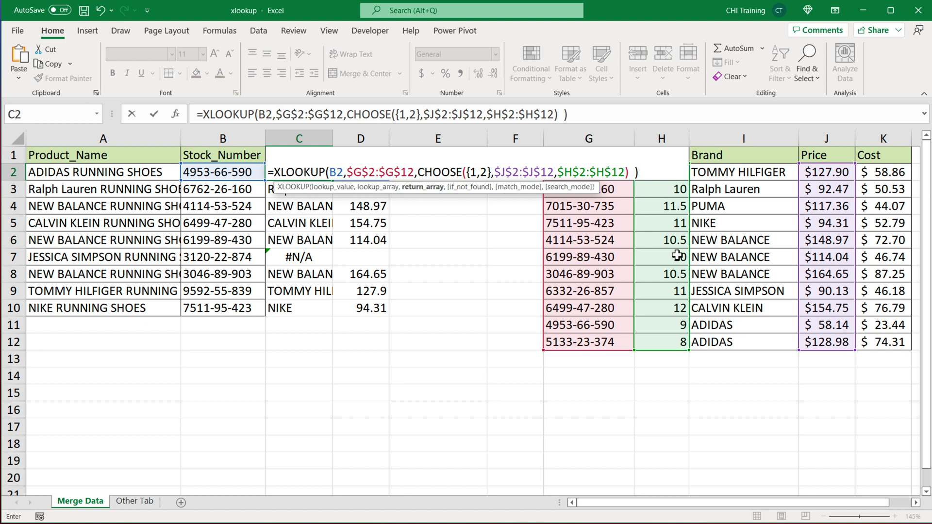
{"action": "left_click", "coordinate": [635, 175]}
{"action": "key", "text": "BackSpace"}
{"action": "key", "text": "Return"}
{"action": "left_click", "coordinate": [316, 175]}
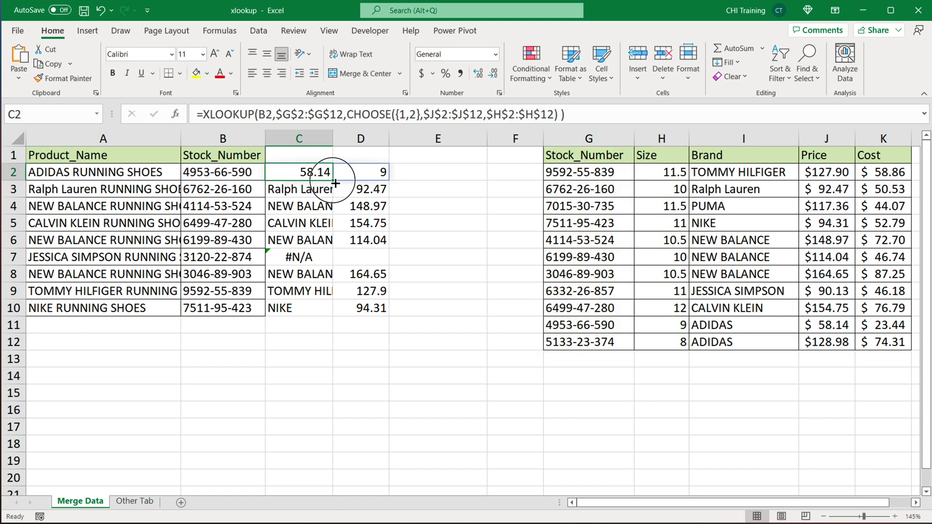
{"action": "left_click_drag", "start_coordinate": [335, 183], "coordinate": [326, 311]}
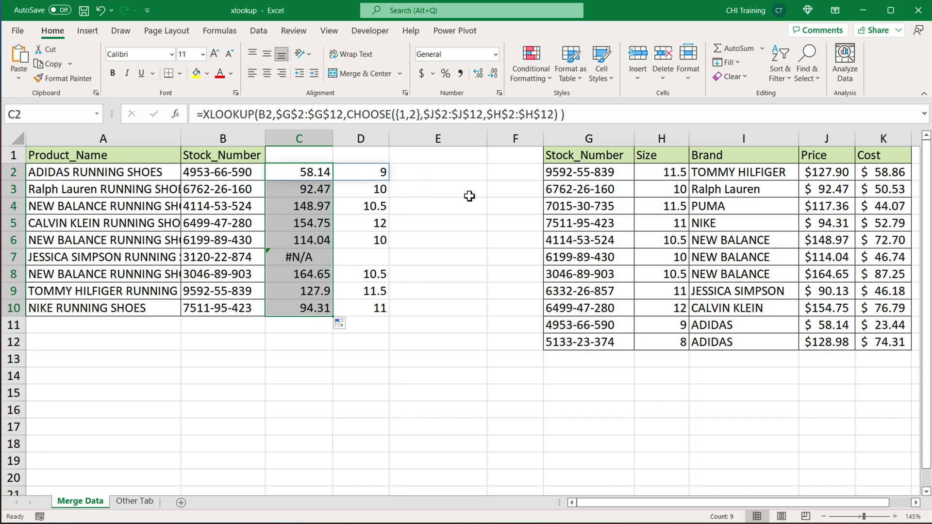
Change CHOOSE to {1,2,3} with $K$2:$K$12 added as cost, then fill C2 down to C10.
{"action": "double_click", "coordinate": [296, 174]}
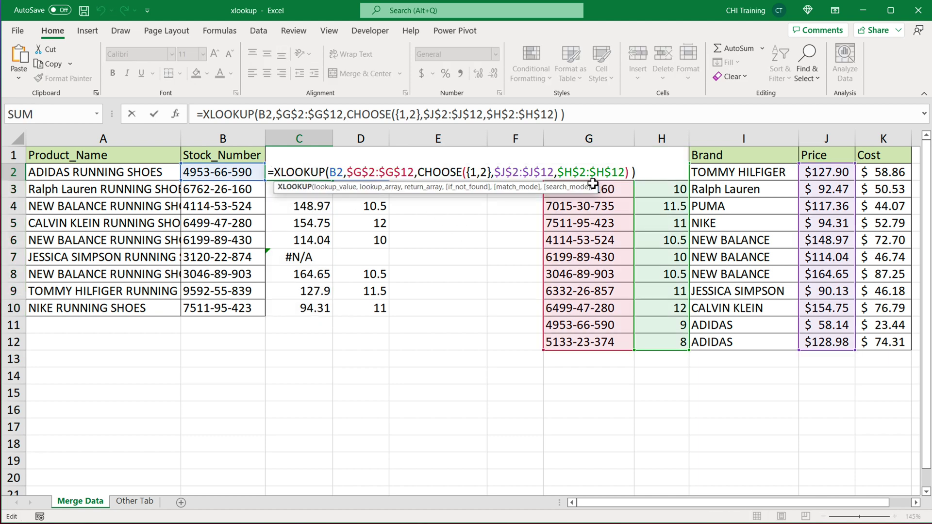
{"action": "left_click", "coordinate": [490, 175]}
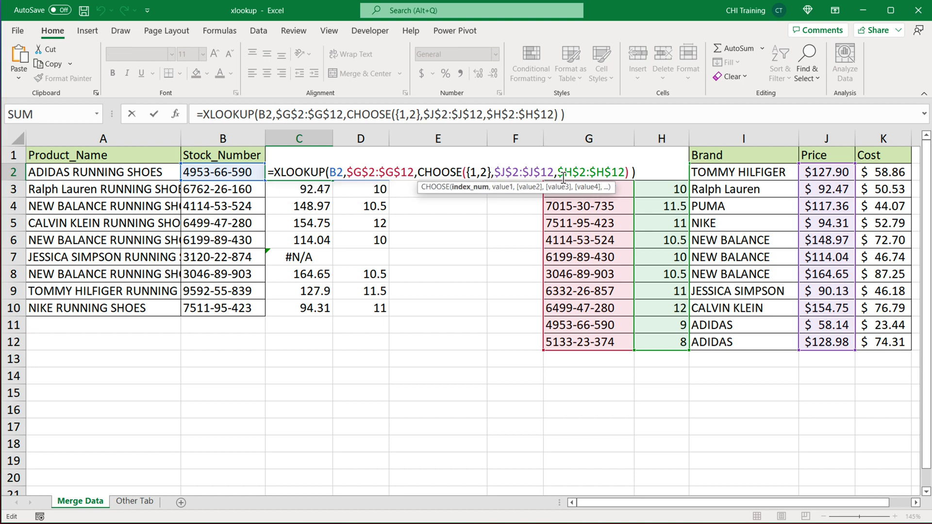
{"action": "type", "text": ",3"}
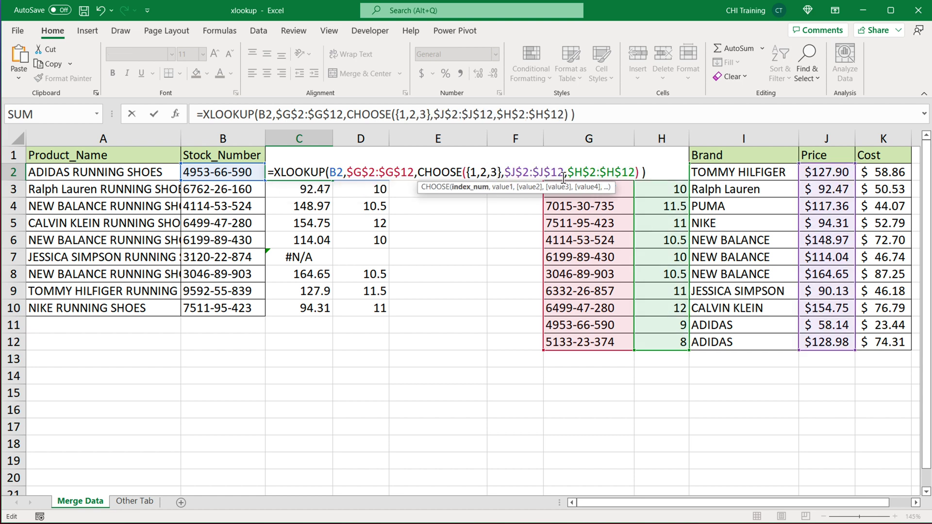
{"action": "left_click", "coordinate": [637, 172]}
{"action": "type", "text": ","}
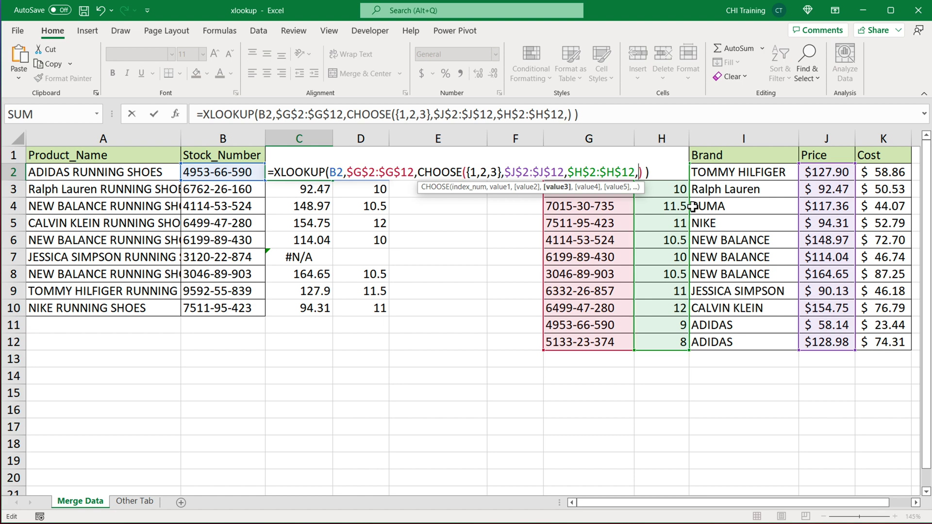
{"action": "left_click_drag", "start_coordinate": [871, 175], "coordinate": [891, 345]}
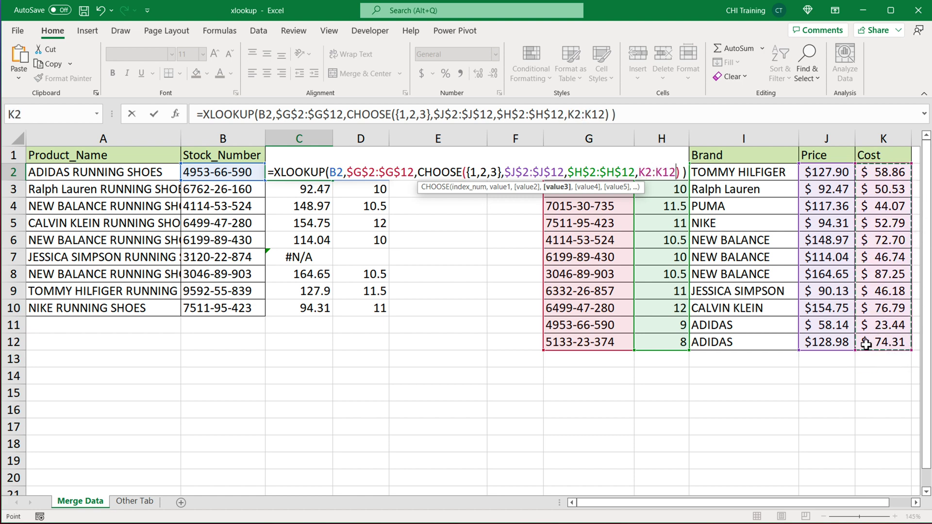
{"action": "key", "text": "F4"}
{"action": "key", "text": "Return"}
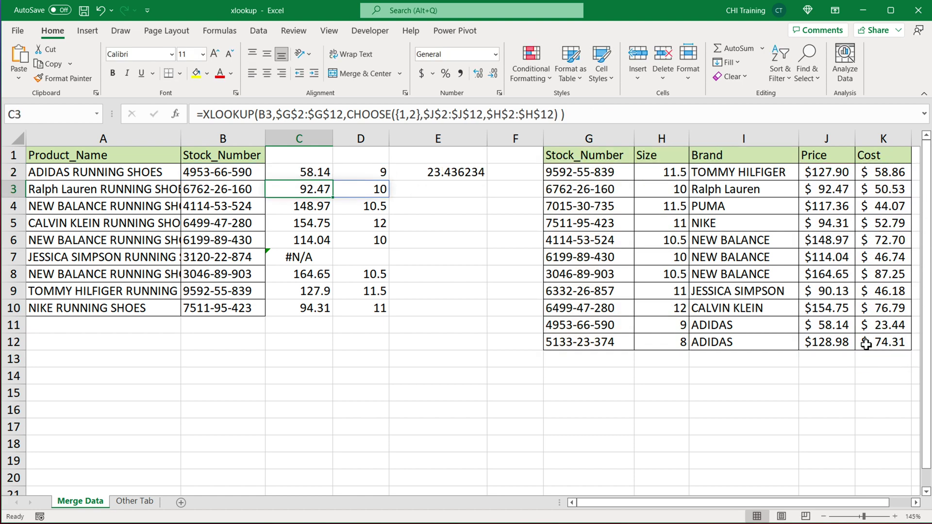
{"action": "left_click", "coordinate": [320, 177]}
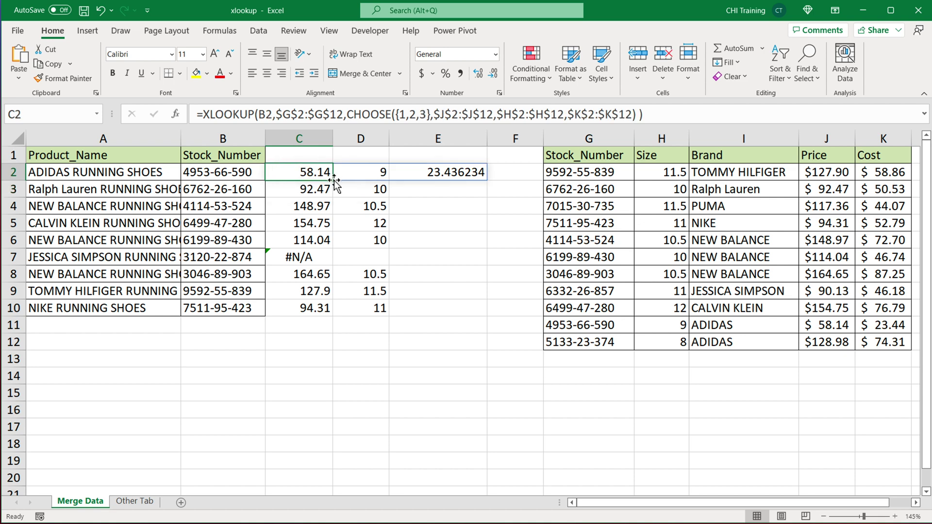
{"action": "left_click_drag", "start_coordinate": [333, 179], "coordinate": [333, 316]}
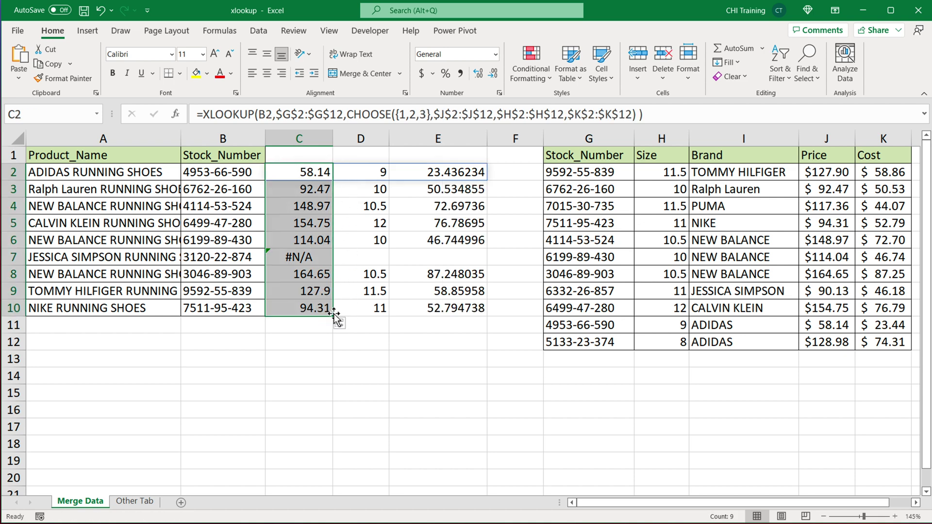
{"action": "double_click", "coordinate": [301, 173]}
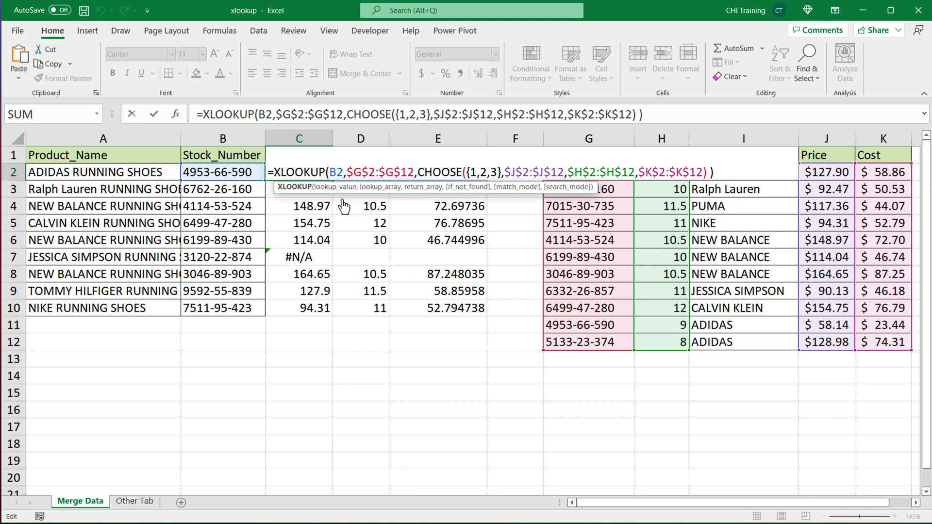
Add "" as XLOOKUP's not-found value in C2 and fill the formula down to C10.
{"action": "key", "text": "Return"}
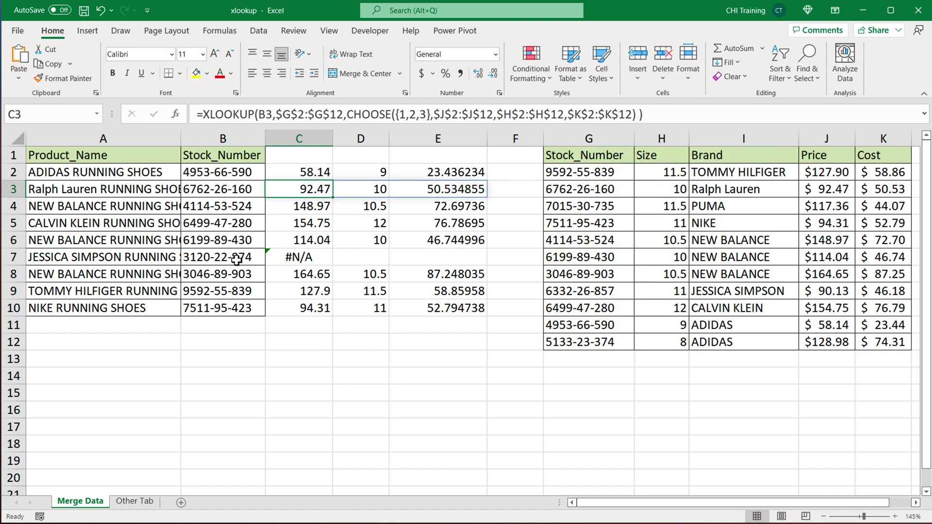
{"action": "left_click_drag", "start_coordinate": [237, 260], "coordinate": [405, 262]}
{"action": "left_click", "coordinate": [300, 262]}
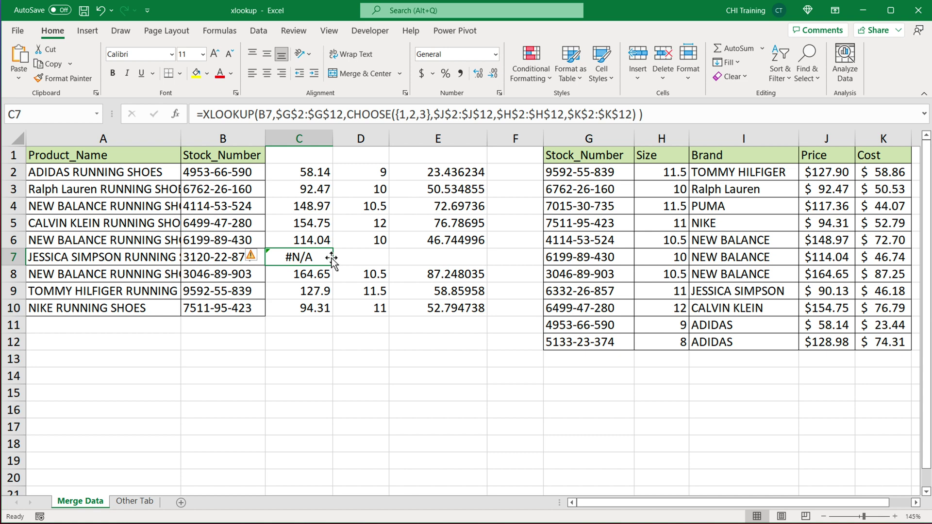
{"action": "double_click", "coordinate": [302, 175]}
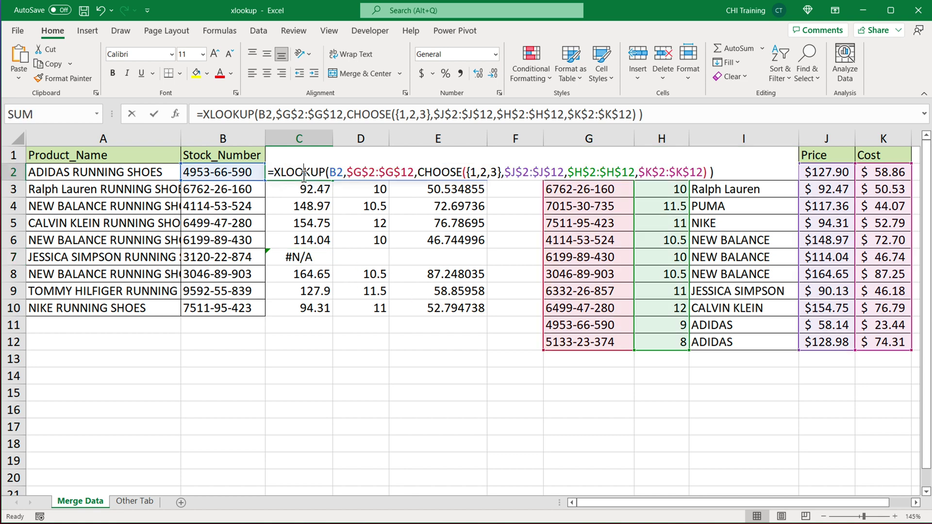
{"action": "left_click", "coordinate": [711, 174]}
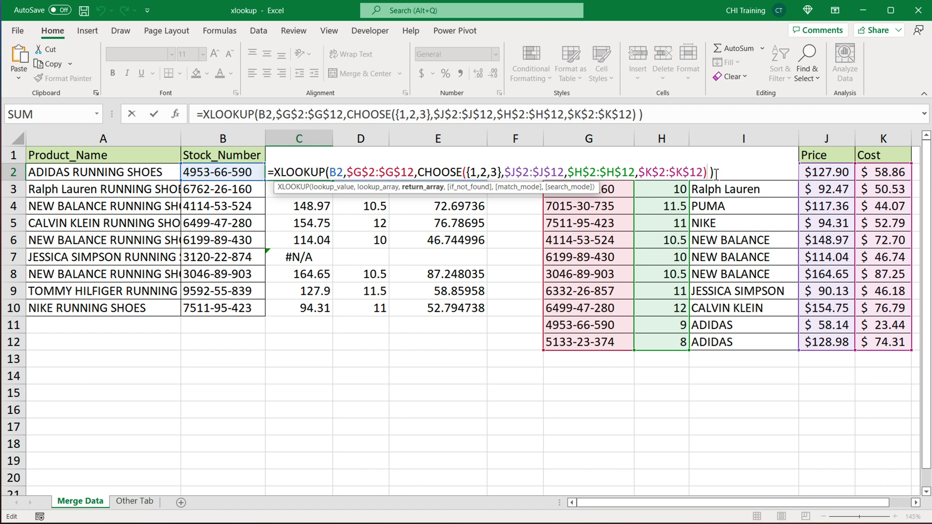
{"action": "type", "text": ","}
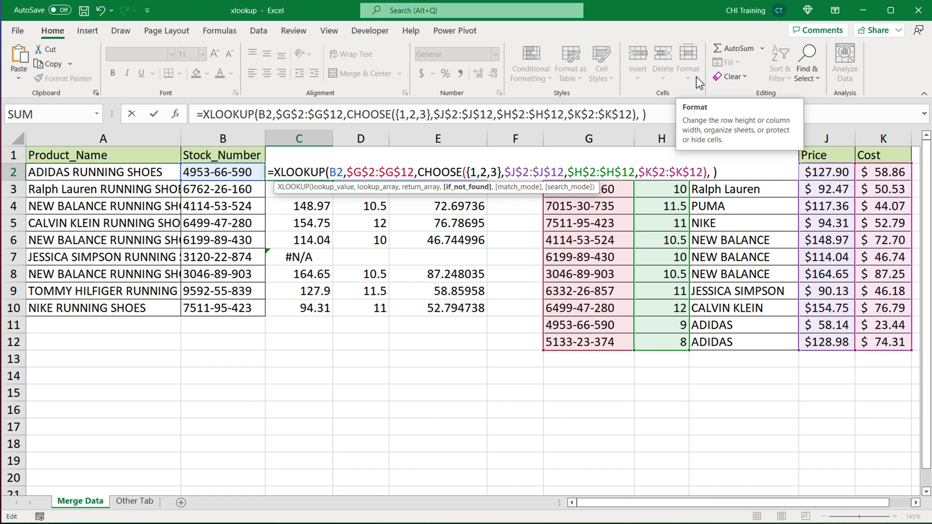
{"action": "type", "text": "\"\""}
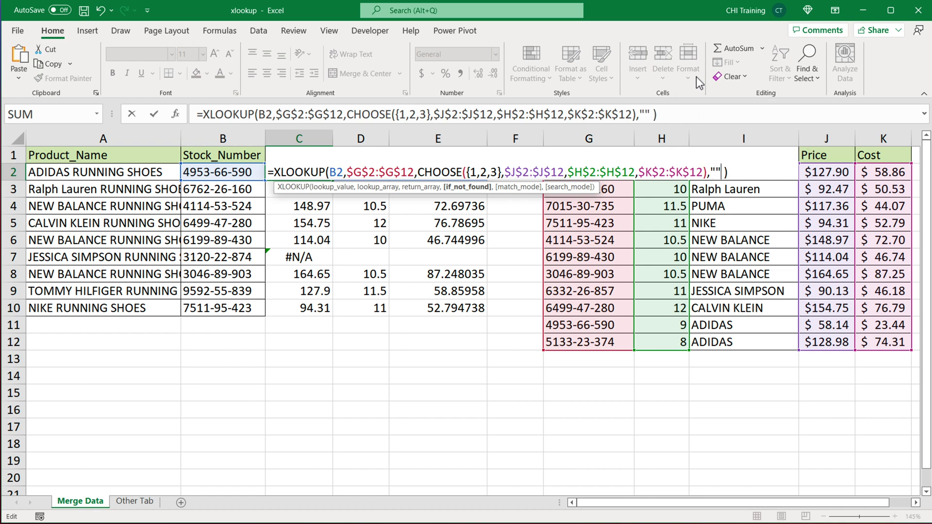
{"action": "key", "text": "Return"}
{"action": "left_click", "coordinate": [317, 178]}
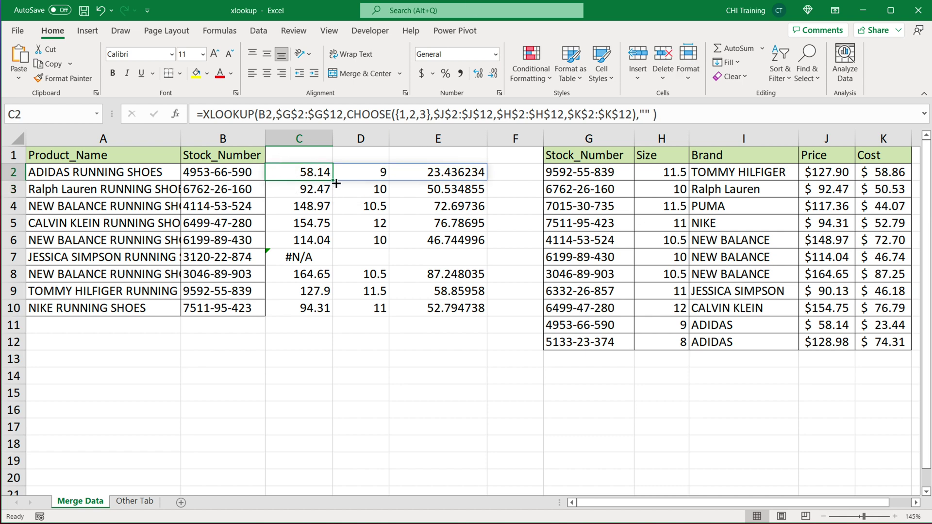
{"action": "left_click_drag", "start_coordinate": [335, 184], "coordinate": [316, 310]}
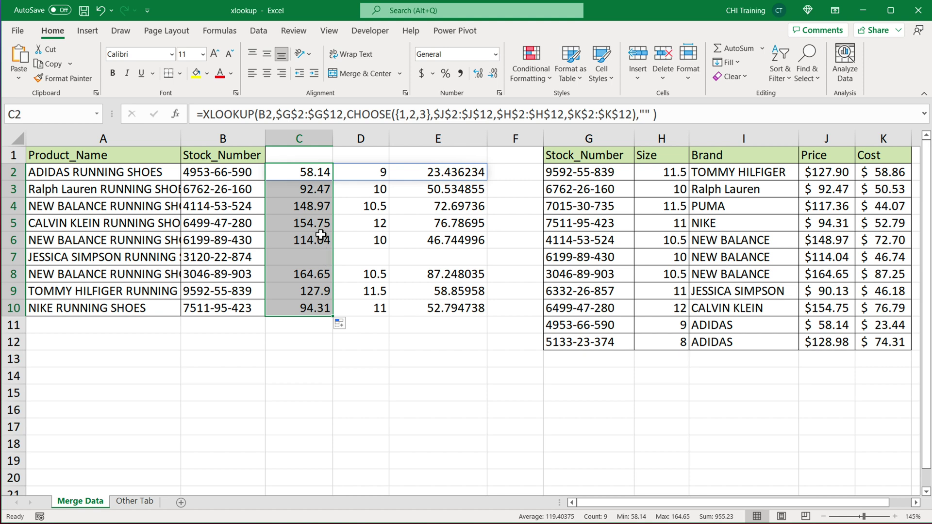
Confirm that C7, D7 and E7 are now blank for the unmatched stock number.
{"action": "key", "text": "ctrl"}
{"action": "left_click", "coordinate": [313, 258]}
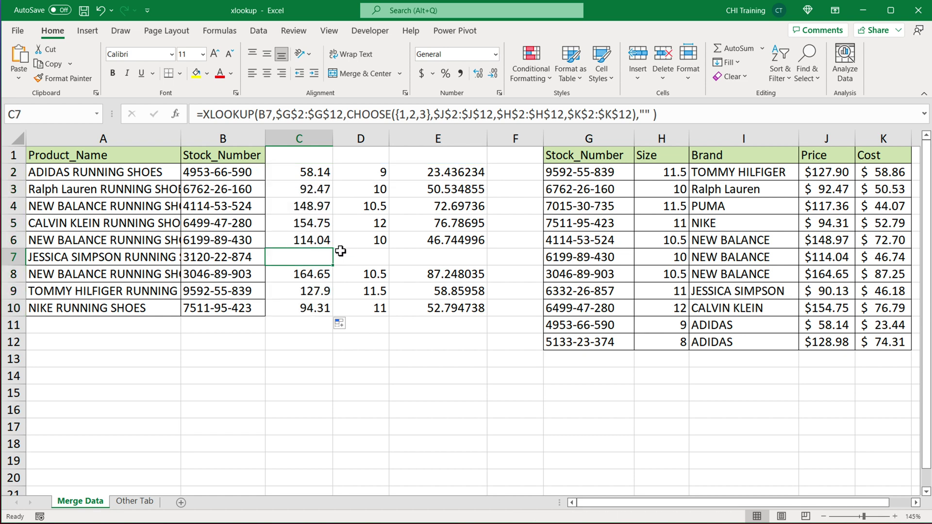
{"action": "left_click", "coordinate": [372, 258]}
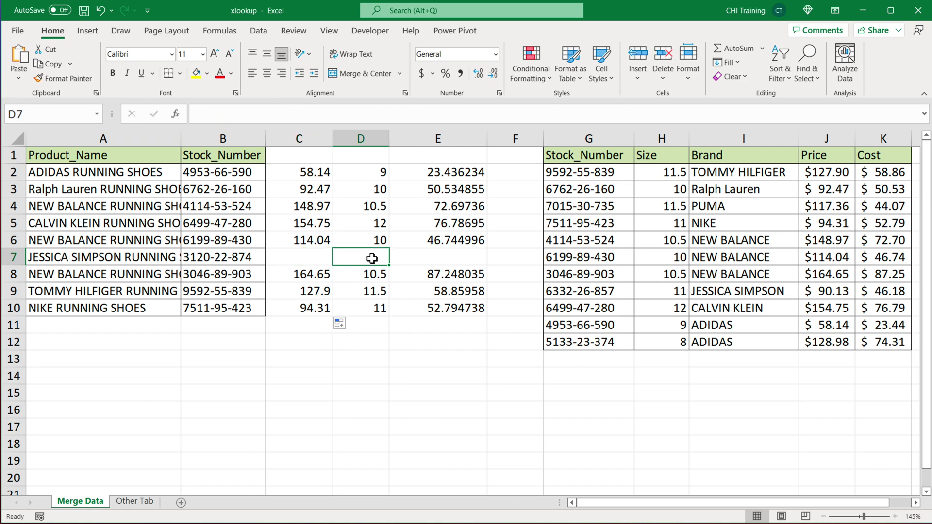
{"action": "left_click", "coordinate": [459, 257]}
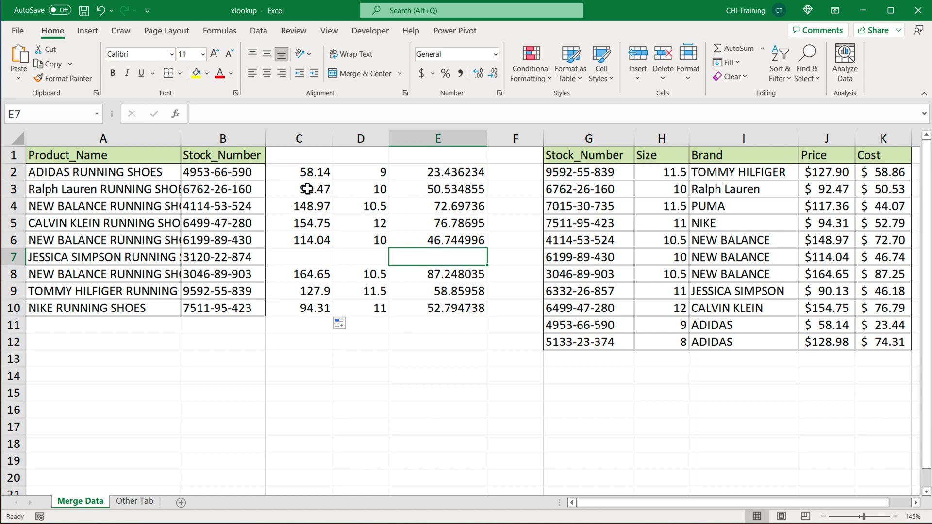
Replace the "" fallback with {0,12,0} in C2, fill down to C10, and check row 7.
{"action": "left_click", "coordinate": [298, 174]}
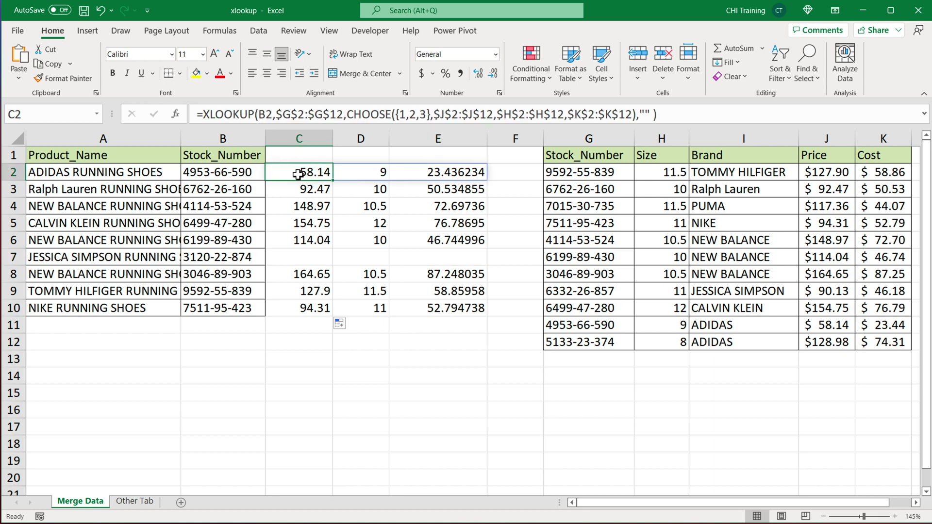
{"action": "double_click", "coordinate": [297, 173]}
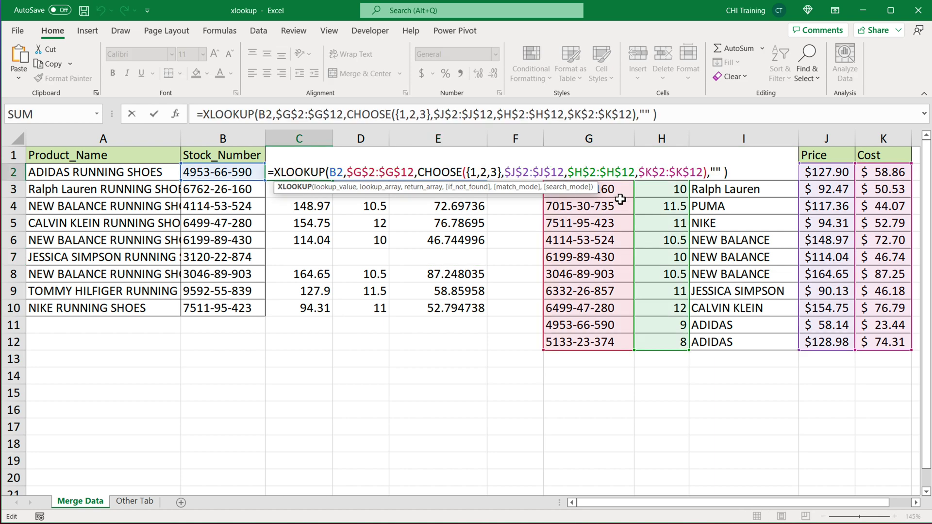
{"action": "left_click", "coordinate": [723, 172]}
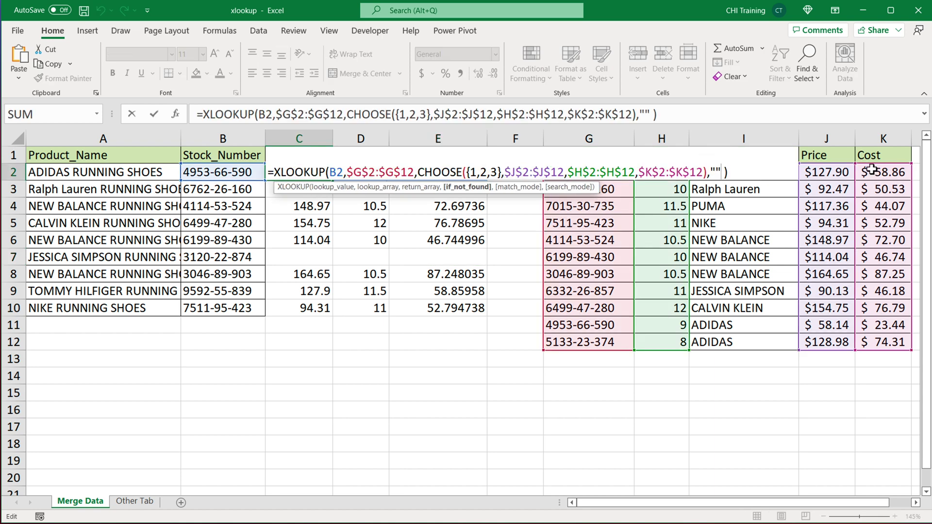
{"action": "key", "text": "BackSpace"}
{"action": "key", "text": "BackSpace"}
{"action": "type", "text": "{}"}
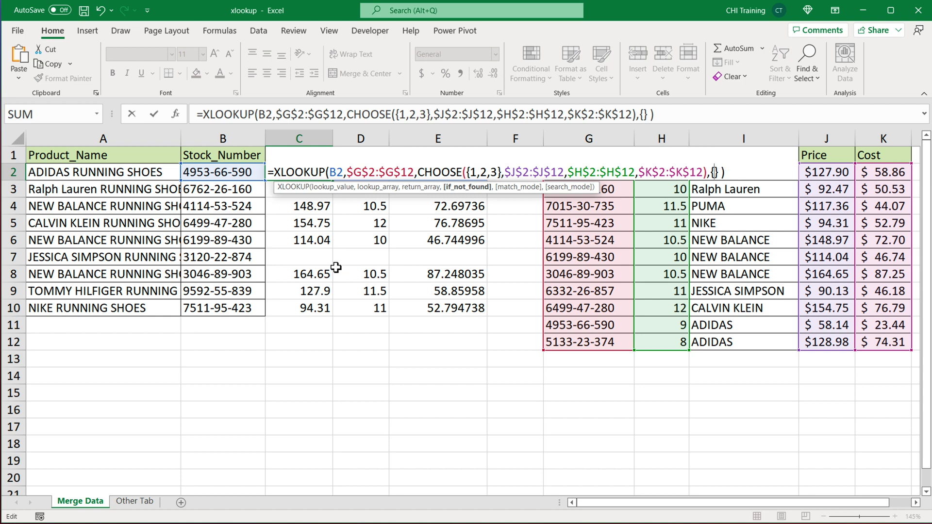
{"action": "type", "text": "0,"}
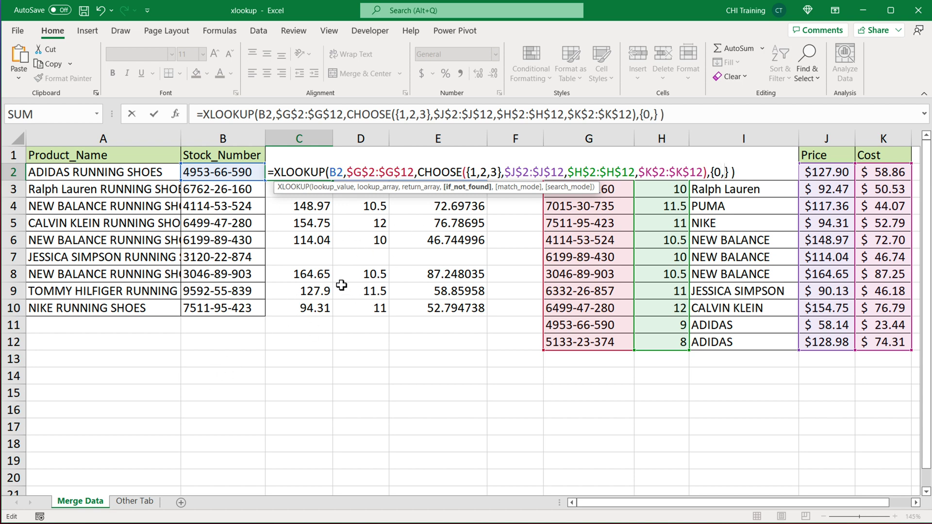
{"action": "type", "text": "12,0"}
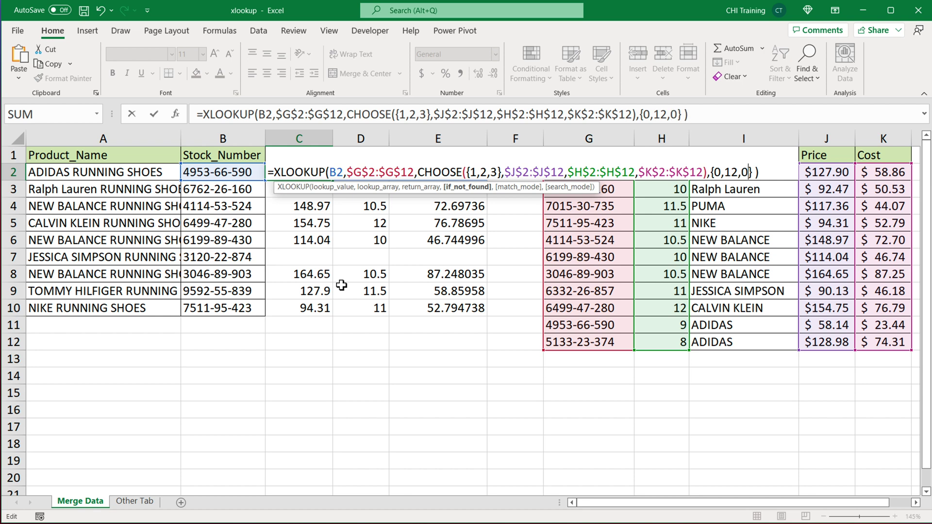
{"action": "key", "text": "Return"}
{"action": "left_click", "coordinate": [305, 174]}
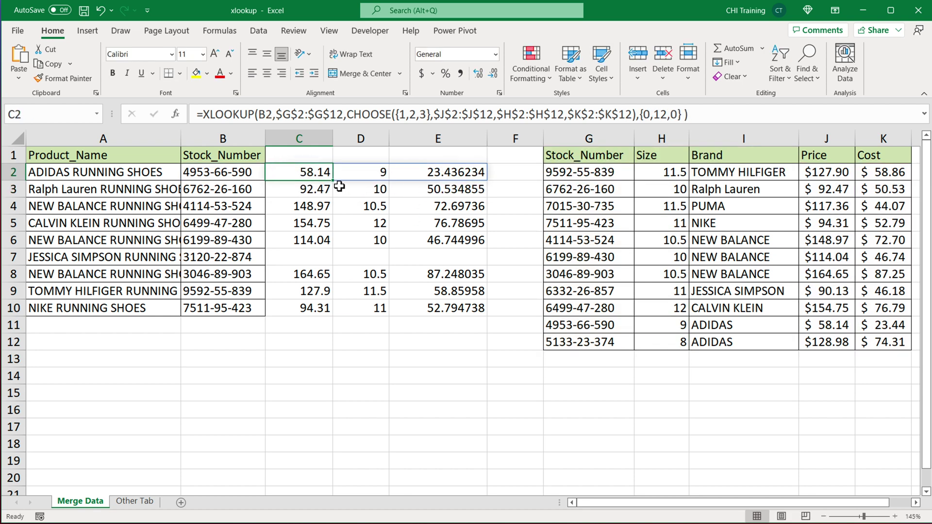
{"action": "left_click_drag", "start_coordinate": [337, 184], "coordinate": [328, 317]}
{"action": "left_click_drag", "start_coordinate": [310, 259], "coordinate": [456, 267]}
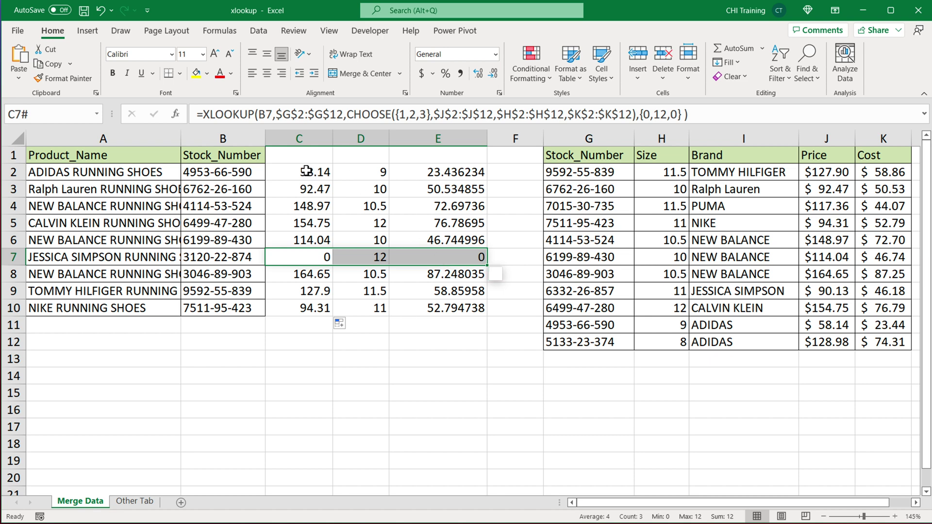
{"action": "left_click_drag", "start_coordinate": [675, 174], "coordinate": [673, 243]}
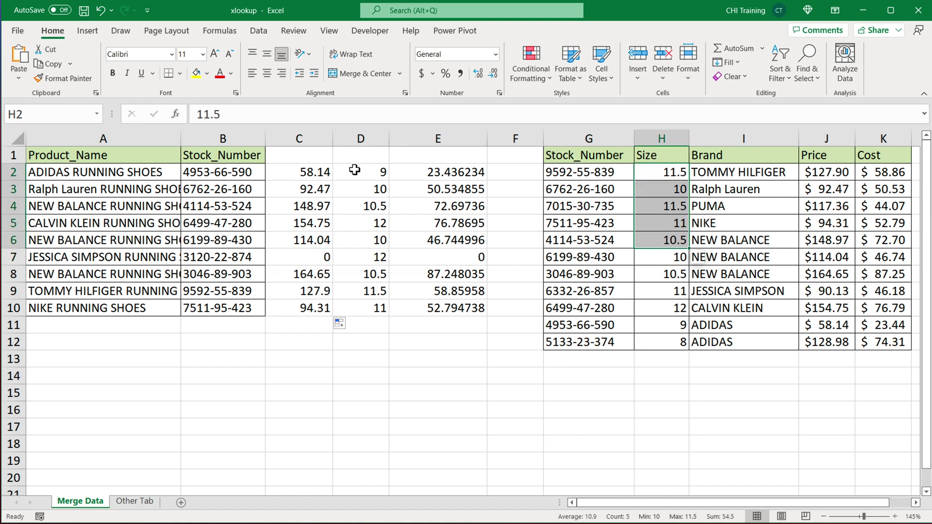
Swap the Size range for $I$2:$I$12 in C2 so column D shows brands, and fill down.
{"action": "left_click", "coordinate": [319, 173]}
{"action": "double_click", "coordinate": [320, 173]}
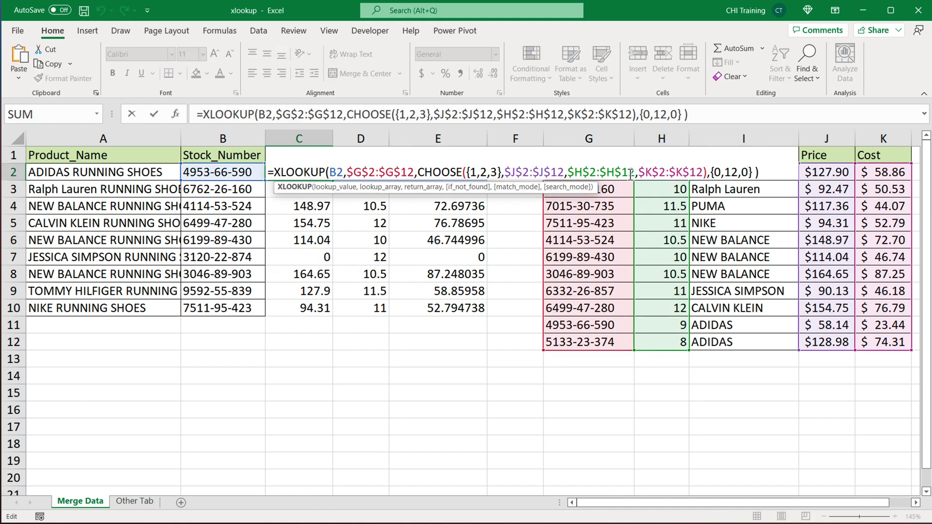
{"action": "left_click_drag", "start_coordinate": [571, 173], "coordinate": [634, 173]}
{"action": "key", "text": "Delete"}
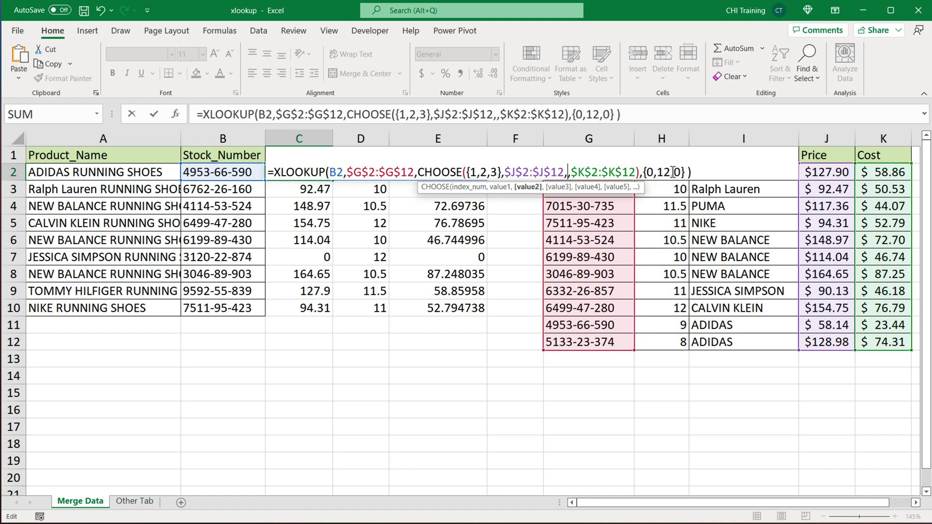
{"action": "left_click_drag", "start_coordinate": [778, 343], "coordinate": [756, 186]}
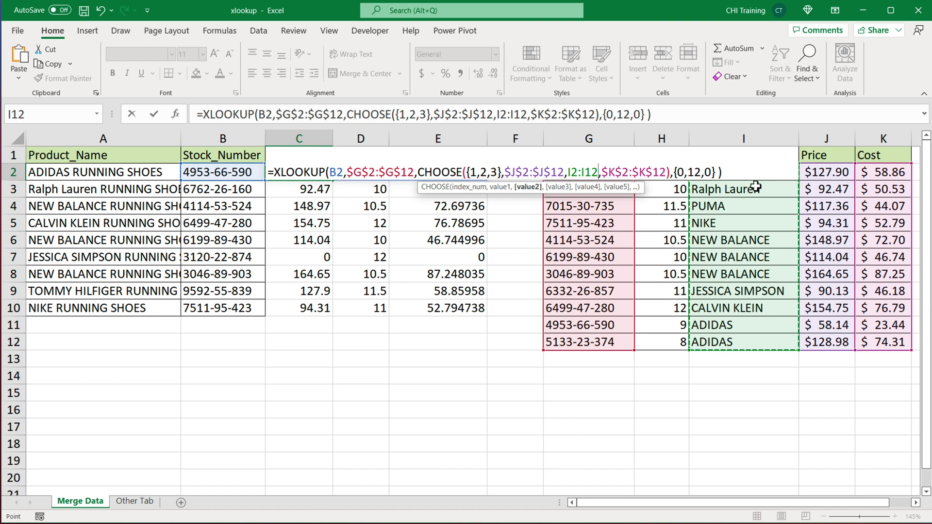
{"action": "key", "text": "F4"}
{"action": "key", "text": "Return"}
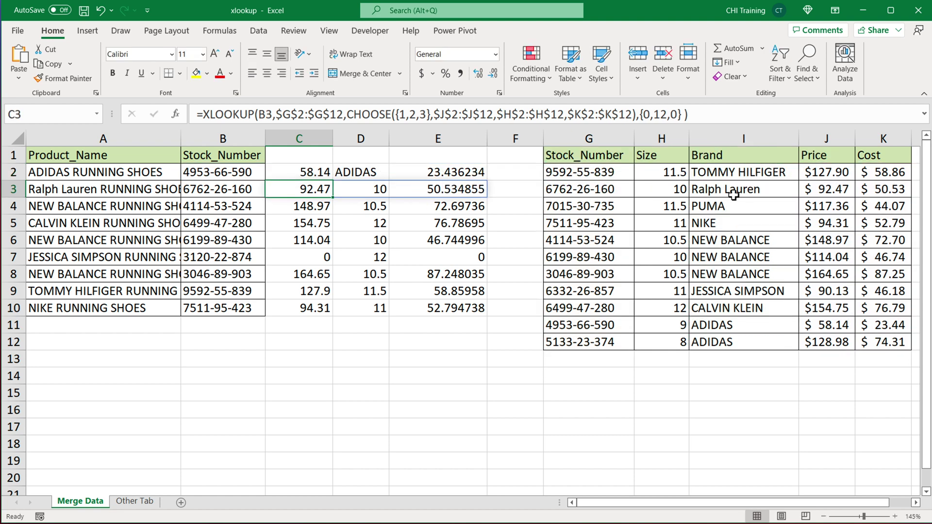
{"action": "left_click", "coordinate": [302, 175]}
{"action": "left_click_drag", "start_coordinate": [333, 180], "coordinate": [334, 313]}
{"action": "left_click", "coordinate": [370, 260]}
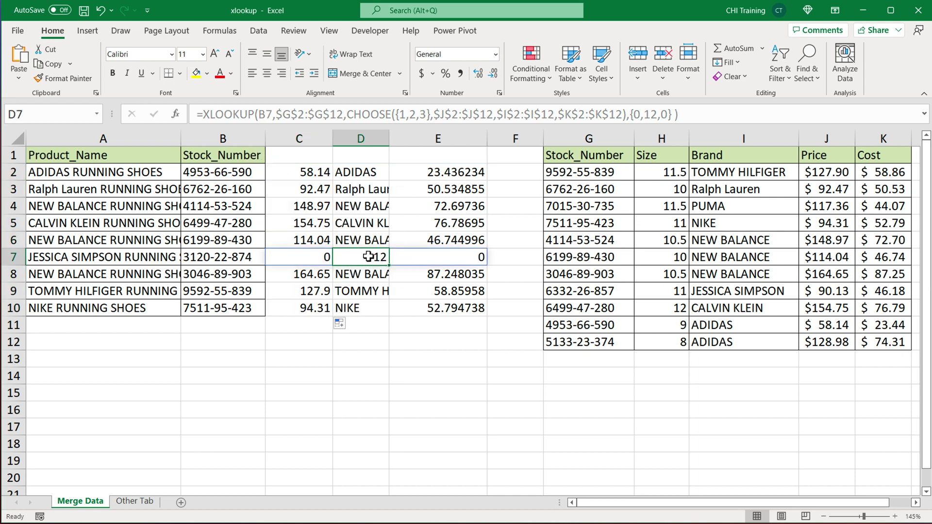
Change the fallback to {0,"Other",0}, fill down to C10, and check row 7 reads 0, Other, 0.
{"action": "left_click", "coordinate": [302, 174]}
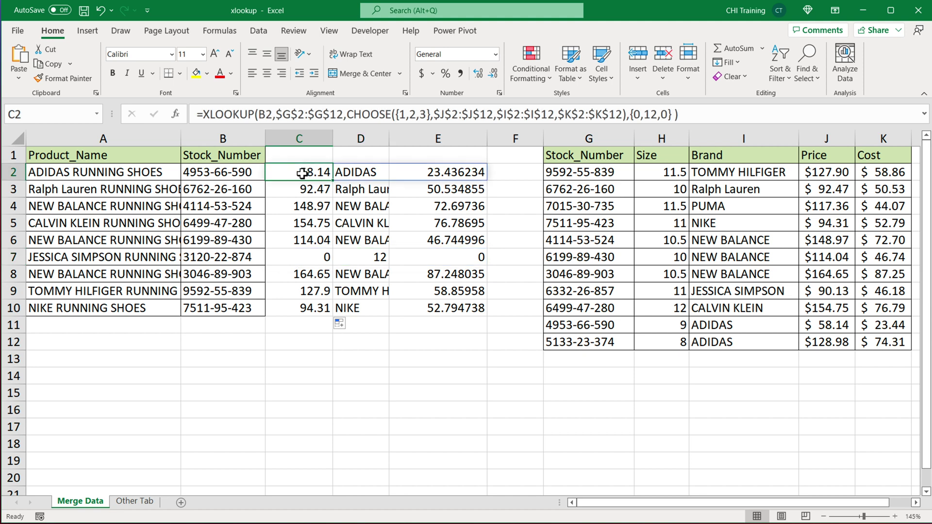
{"action": "double_click", "coordinate": [302, 173]}
{"action": "left_click", "coordinate": [730, 173]}
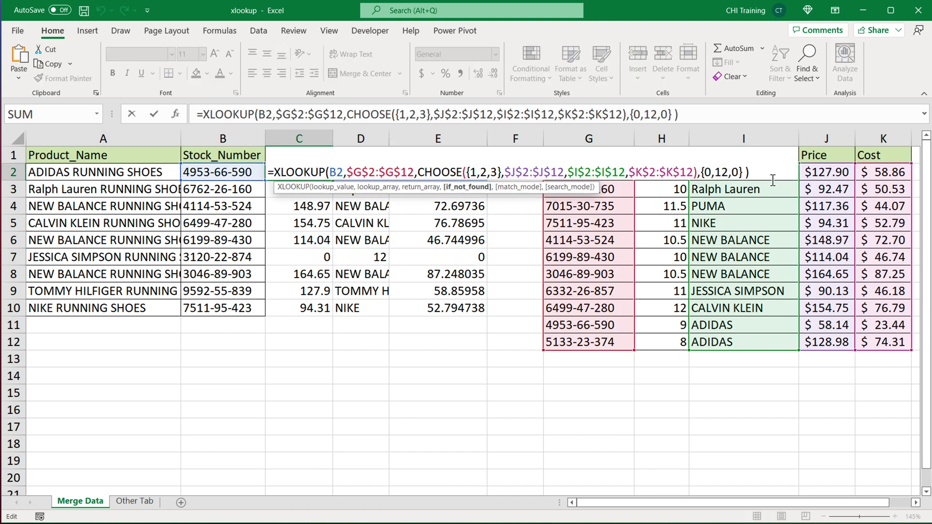
{"action": "key", "text": "BackSpace"}
{"action": "key", "text": "BackSpace"}
{"action": "type", "text": "\"Other"}
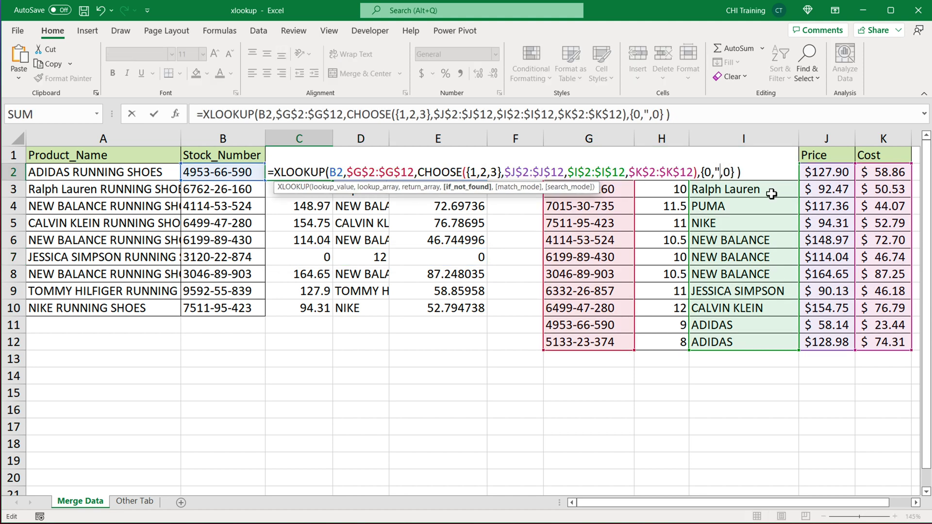
{"action": "type", "text": "\""}
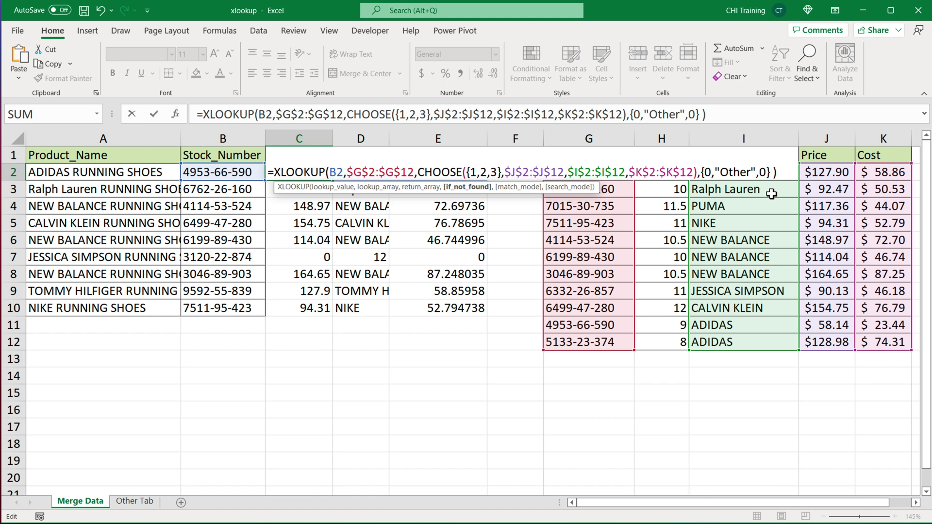
{"action": "key", "text": "Return"}
{"action": "left_click", "coordinate": [331, 177]}
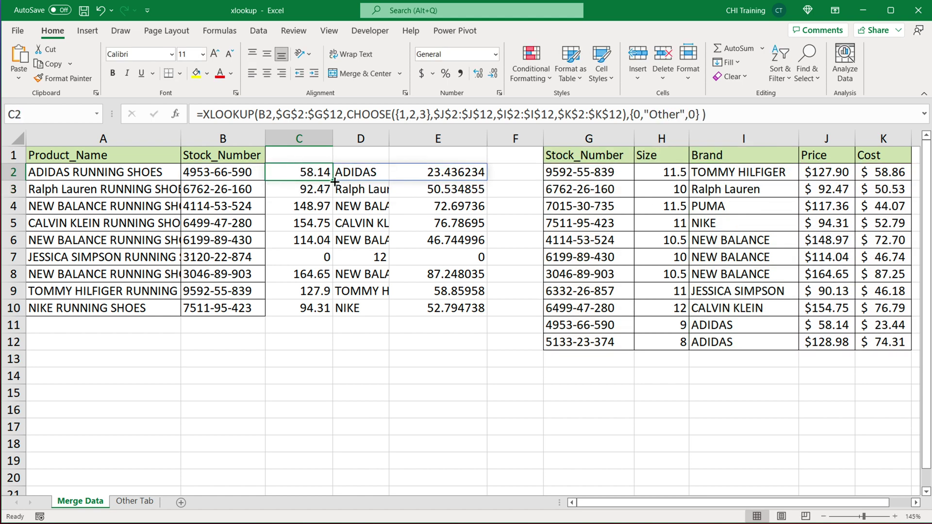
{"action": "left_click_drag", "start_coordinate": [334, 180], "coordinate": [313, 317]}
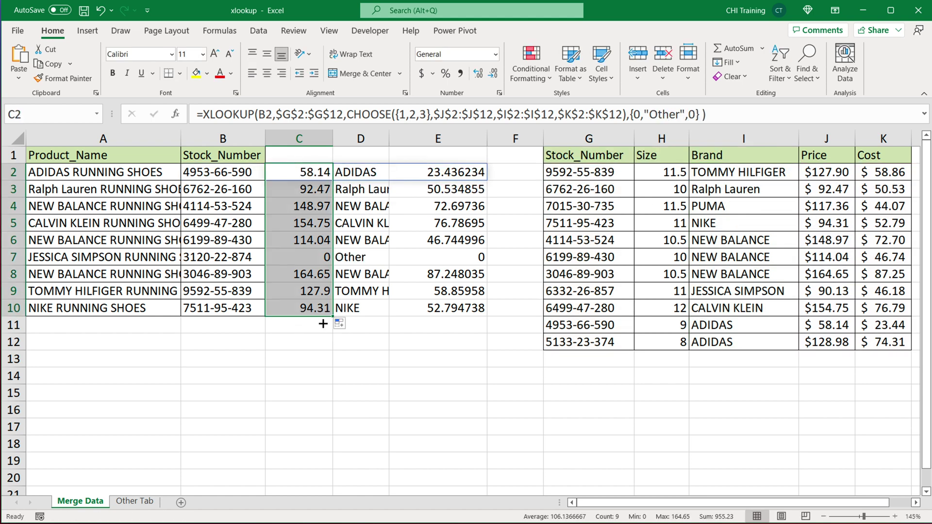
{"action": "left_click", "coordinate": [277, 260]}
{"action": "left_click", "coordinate": [375, 257]}
{"action": "left_click", "coordinate": [441, 261]}
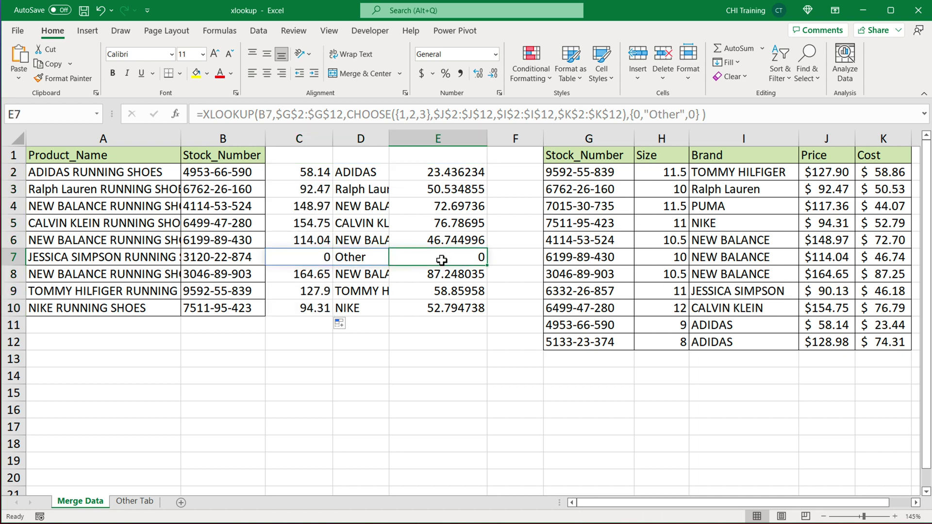
{"action": "double_click", "coordinate": [320, 177]}
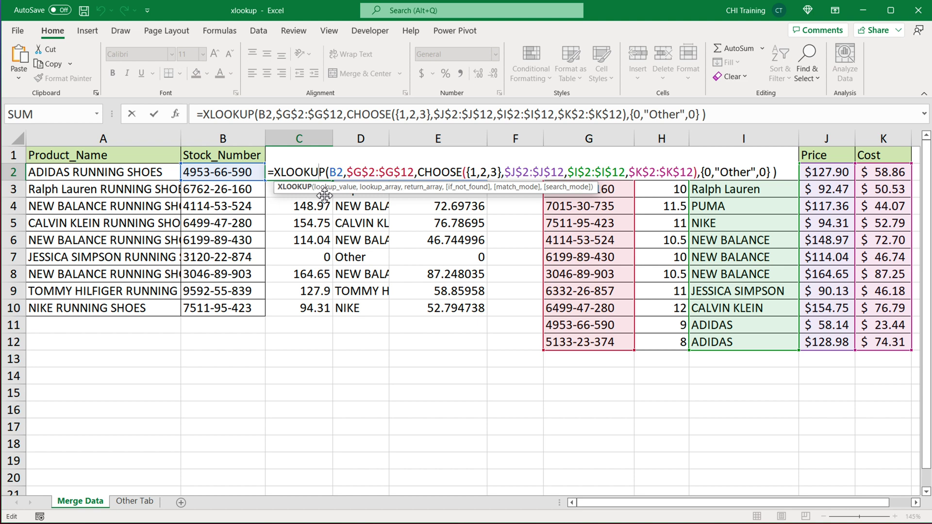
Delete the lookup table columns F through K.
{"action": "key", "text": "Return"}
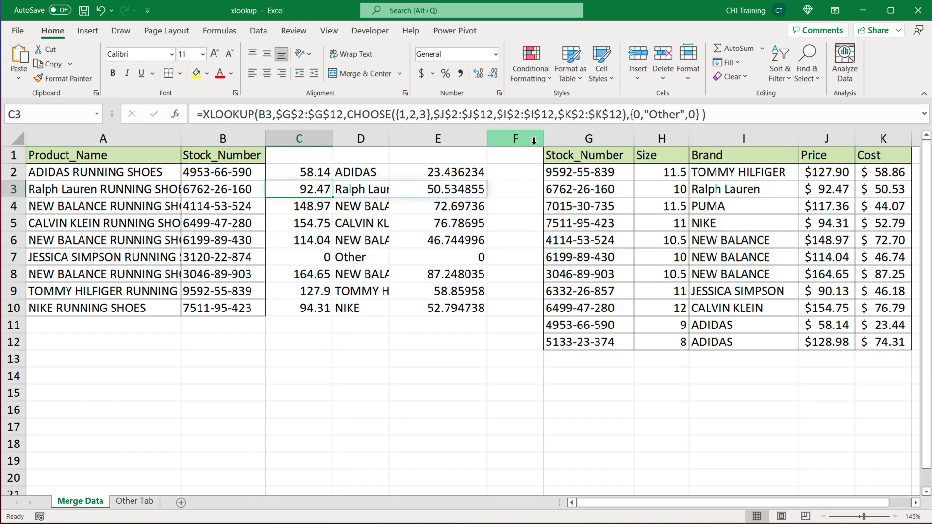
{"action": "left_click_drag", "start_coordinate": [534, 141], "coordinate": [887, 148]}
{"action": "left_click", "coordinate": [222, 155]}
{"action": "right_click", "coordinate": [871, 144]}
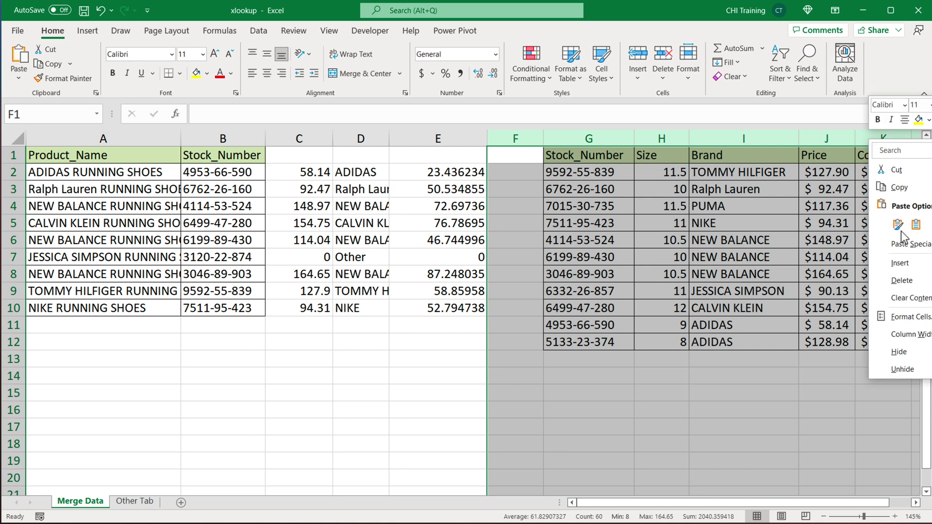
{"action": "left_click", "coordinate": [915, 285]}
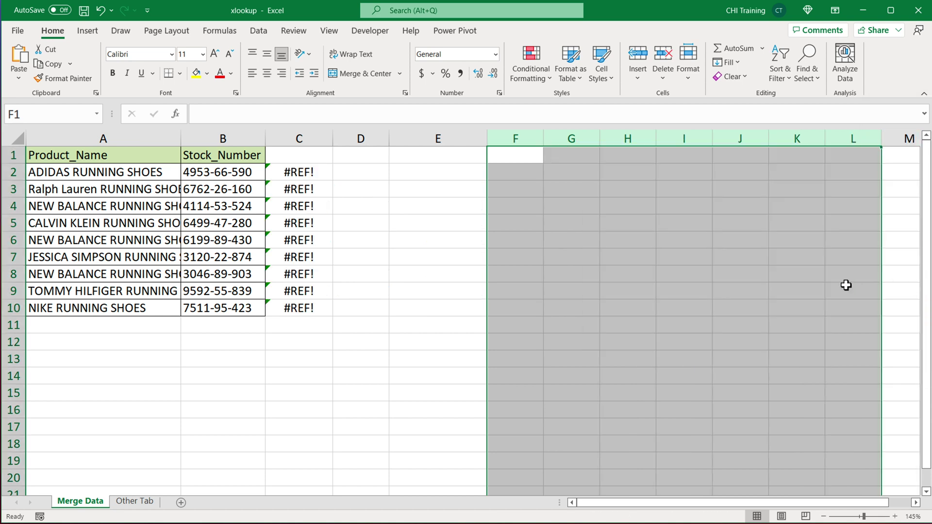
Clear the #REF! formulas from C2:C10.
{"action": "left_click", "coordinate": [306, 174]}
{"action": "left_click_drag", "start_coordinate": [306, 174], "coordinate": [324, 316]}
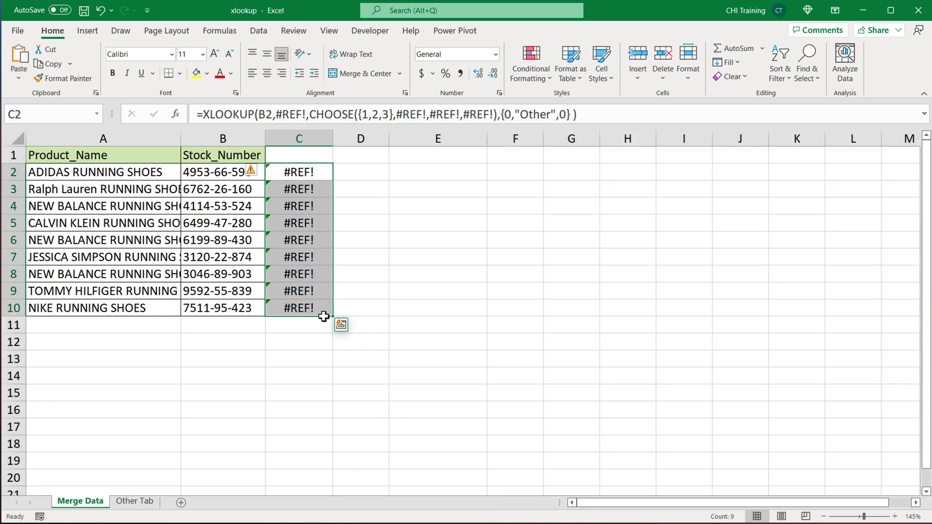
{"action": "key", "text": "Delete"}
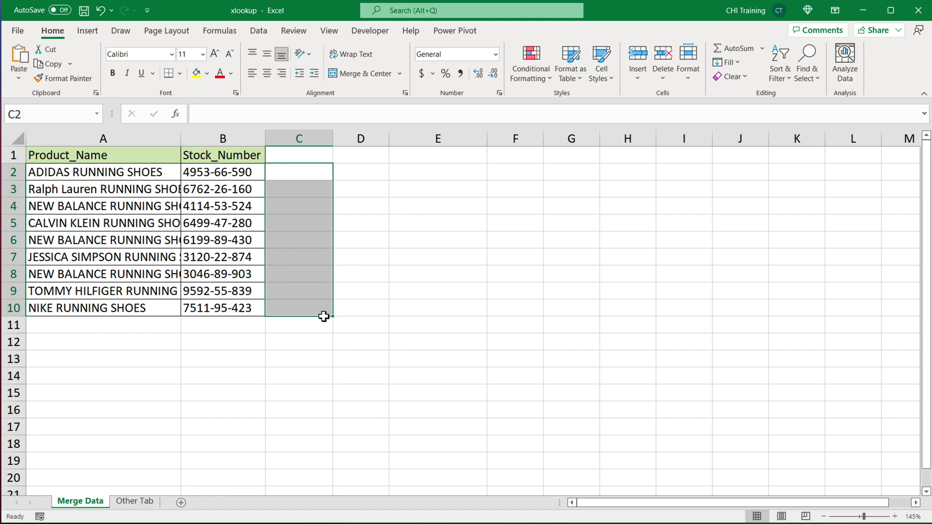
Review the Other Tab data in B2:F12, then select cell C2 on Merge Data.
{"action": "left_click", "coordinate": [247, 178]}
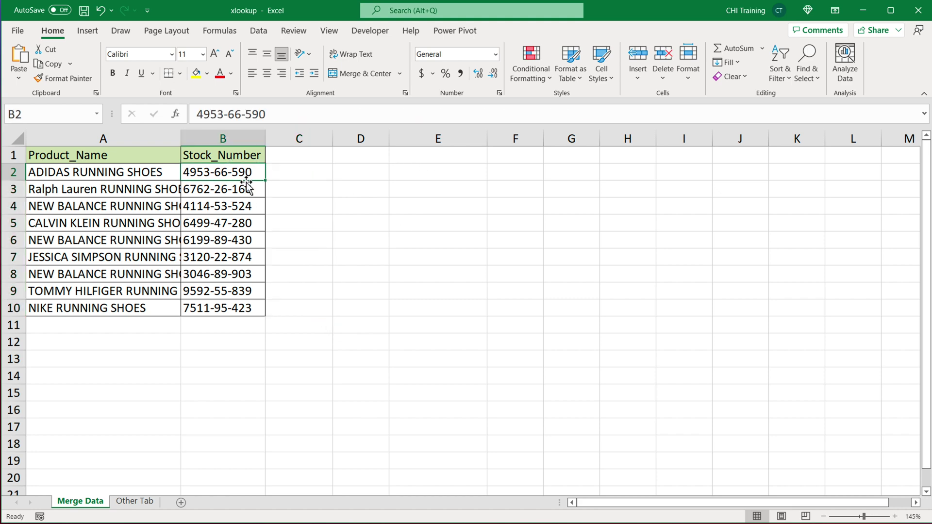
{"action": "left_click", "coordinate": [136, 502]}
{"action": "left_click_drag", "start_coordinate": [100, 164], "coordinate": [356, 305]}
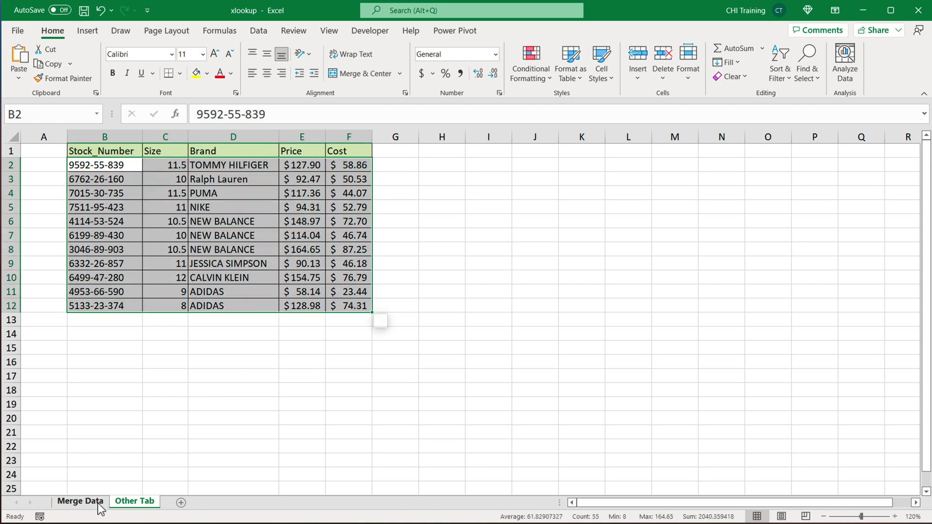
{"action": "left_click", "coordinate": [80, 501]}
{"action": "left_click", "coordinate": [297, 173]}
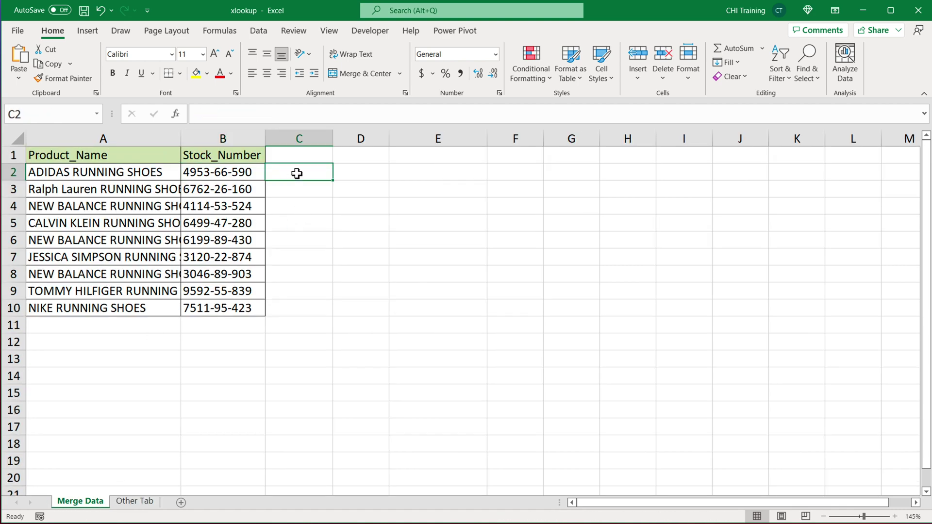
Begin =XLOOKUP(B2,'Other Tab'!$B:$B, and discard a trial C:E return range.
{"action": "type", "text": "=XL"}
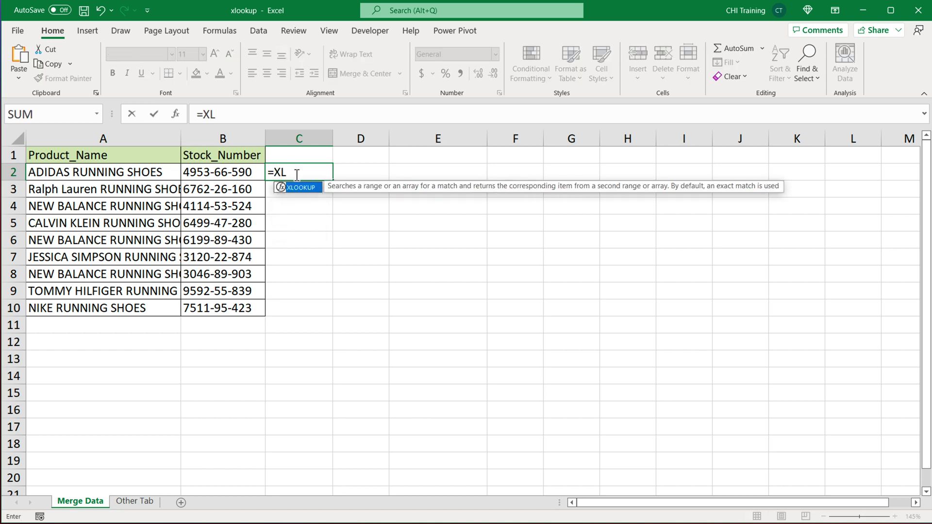
{"action": "type", "text": "O"}
{"action": "key", "text": "Tab"}
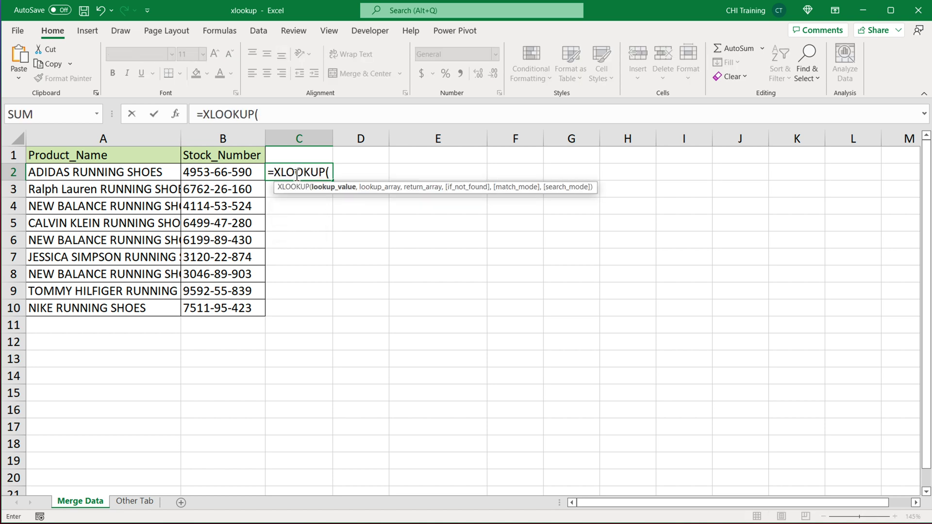
{"action": "left_click", "coordinate": [221, 174]}
{"action": "type", "text": ","}
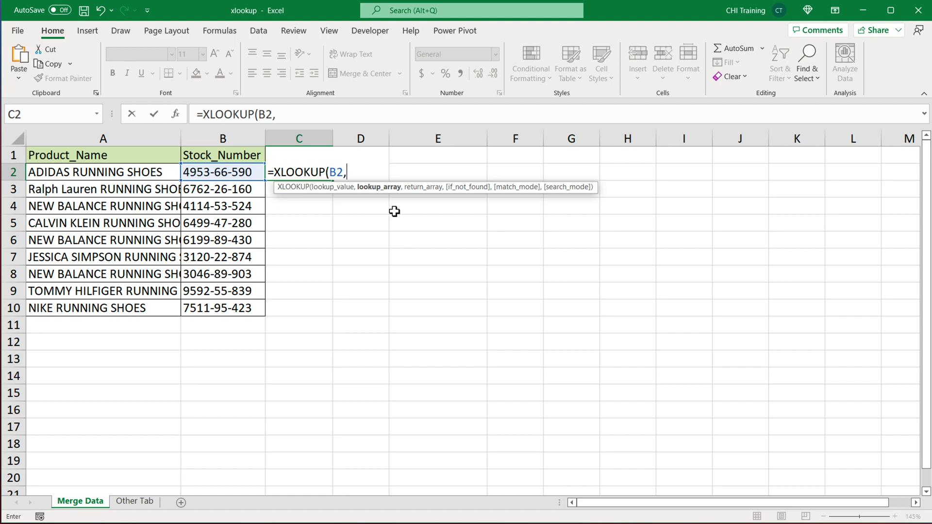
{"action": "left_click", "coordinate": [146, 503]}
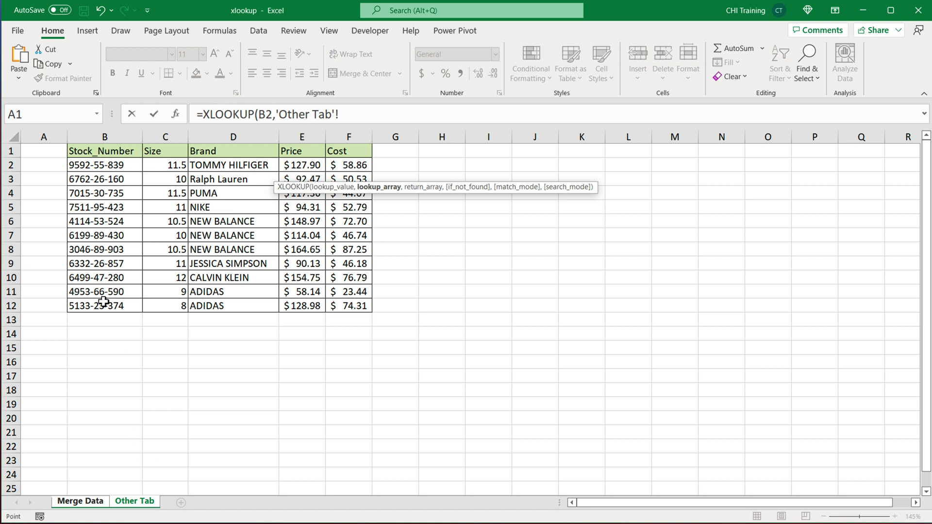
{"action": "left_click", "coordinate": [115, 139]}
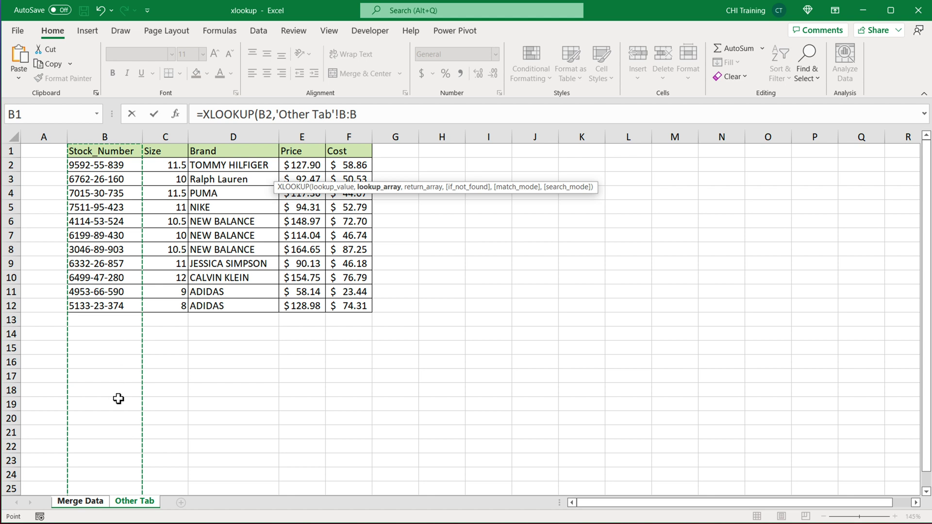
{"action": "key", "text": "F4"}
{"action": "type", "text": ","}
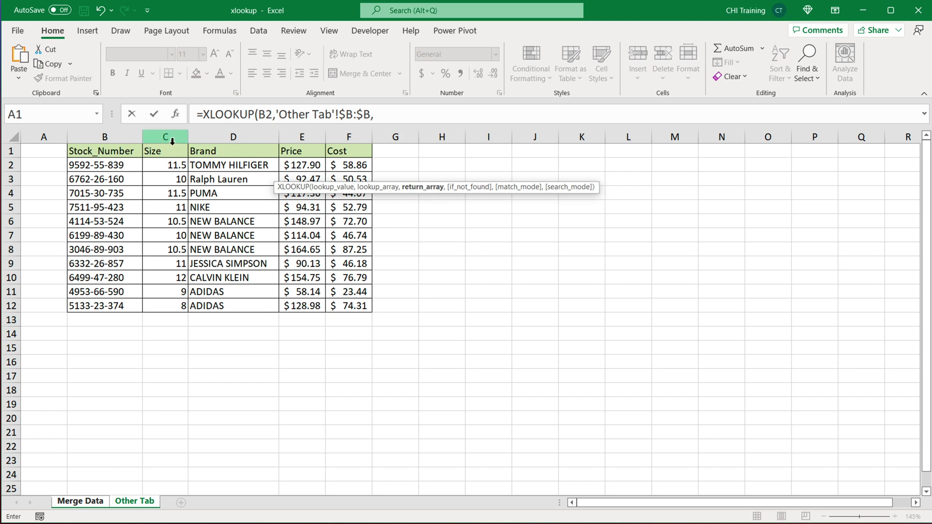
{"action": "left_click_drag", "start_coordinate": [174, 140], "coordinate": [302, 138]}
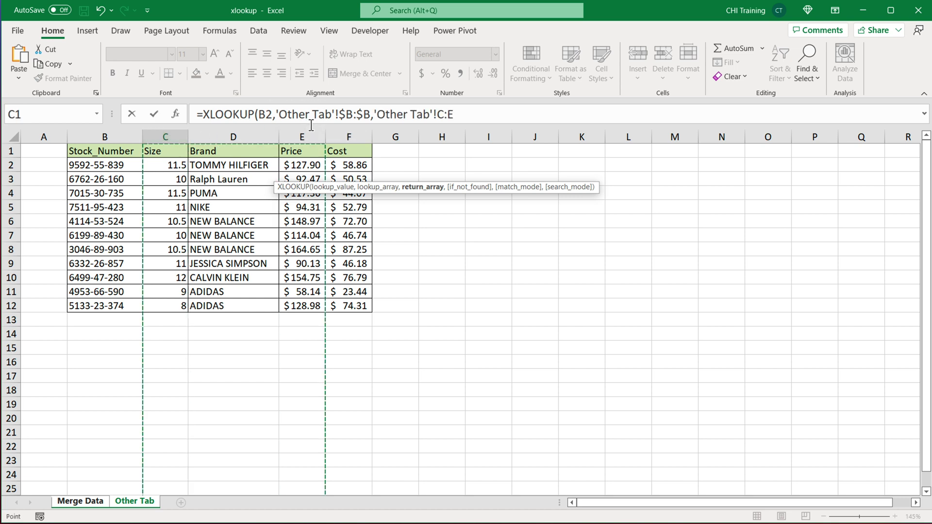
{"action": "left_click_drag", "start_coordinate": [381, 114], "coordinate": [548, 113]}
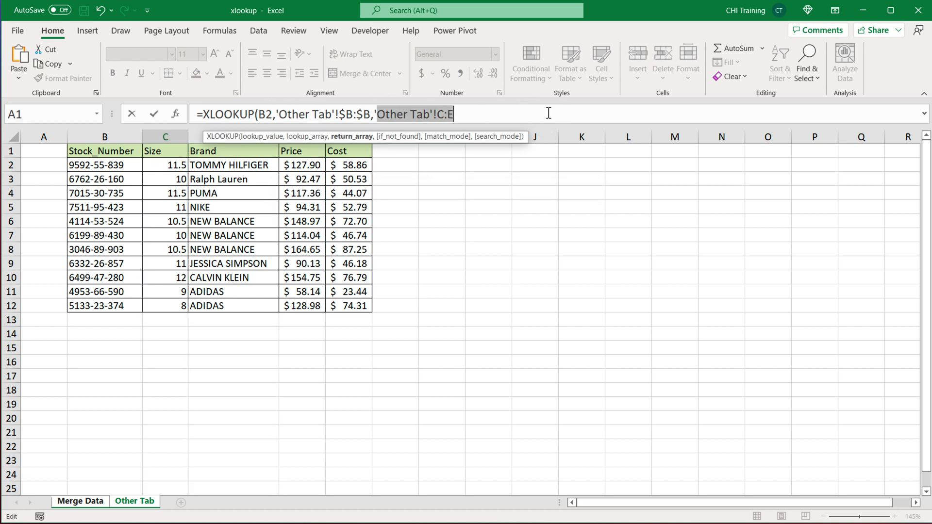
{"action": "key", "text": "BackSpace"}
{"action": "key", "text": "BackSpace"}
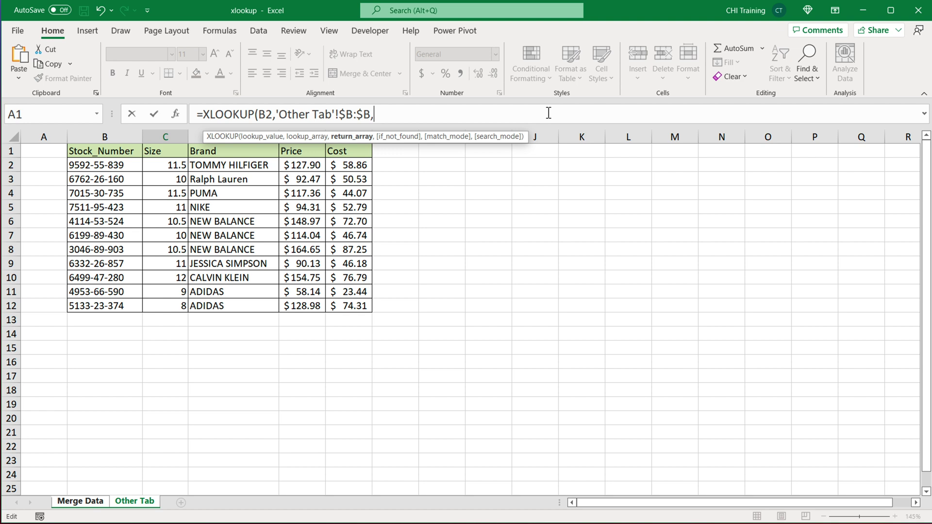
Set the return array to CHOOSE({1,2,3},$E:$E,$D:$D,$F:$F) from Other Tab for price, brand and cost.
{"action": "type", "text": "CHOOSE({"}
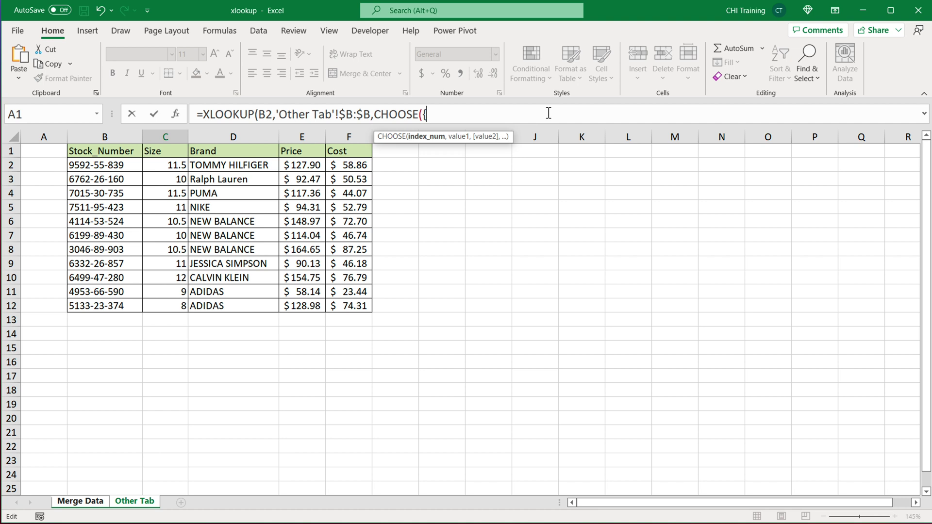
{"action": "type", "text": "1,2,3},"}
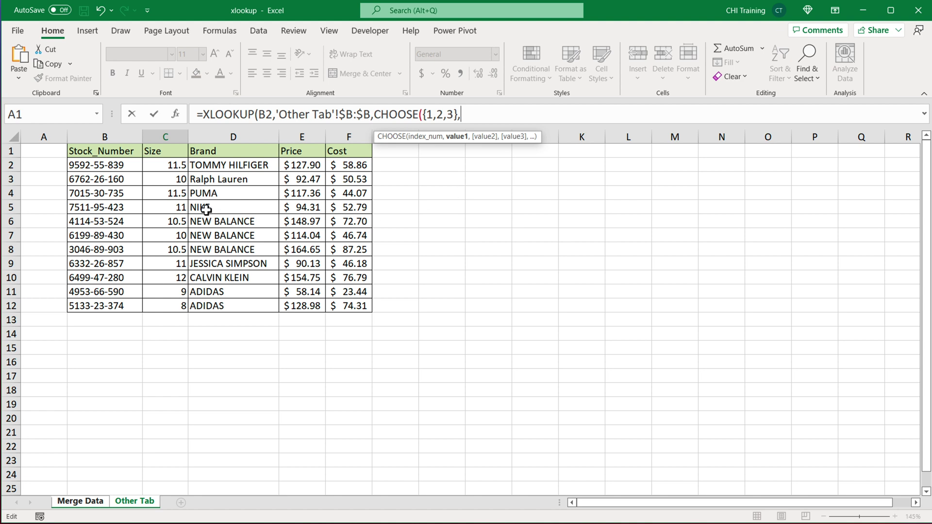
{"action": "left_click", "coordinate": [305, 141]}
{"action": "key", "text": "F4"}
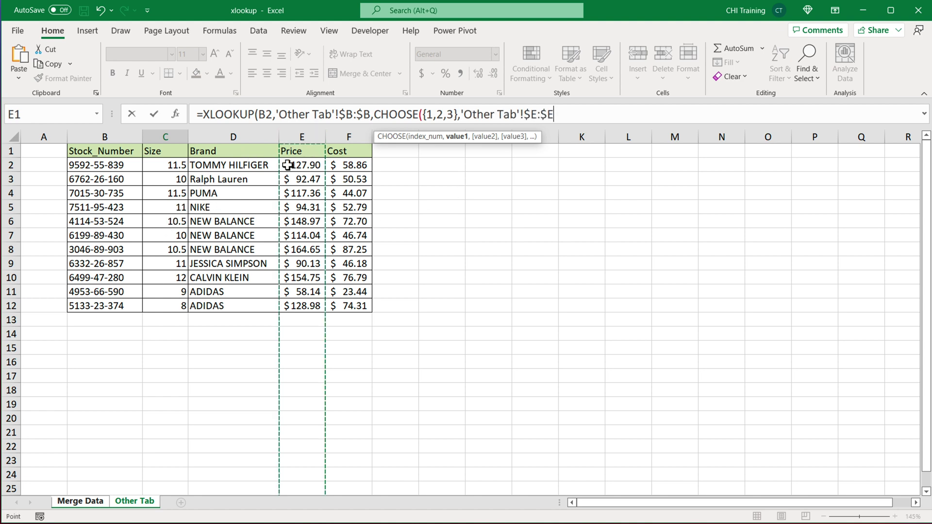
{"action": "type", "text": ","}
{"action": "left_click", "coordinate": [216, 137]}
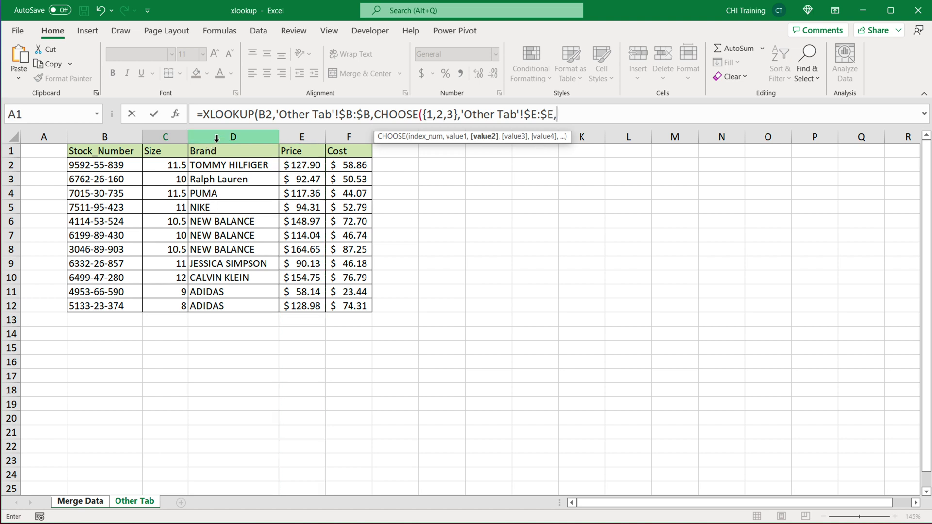
{"action": "key", "text": "F4"}
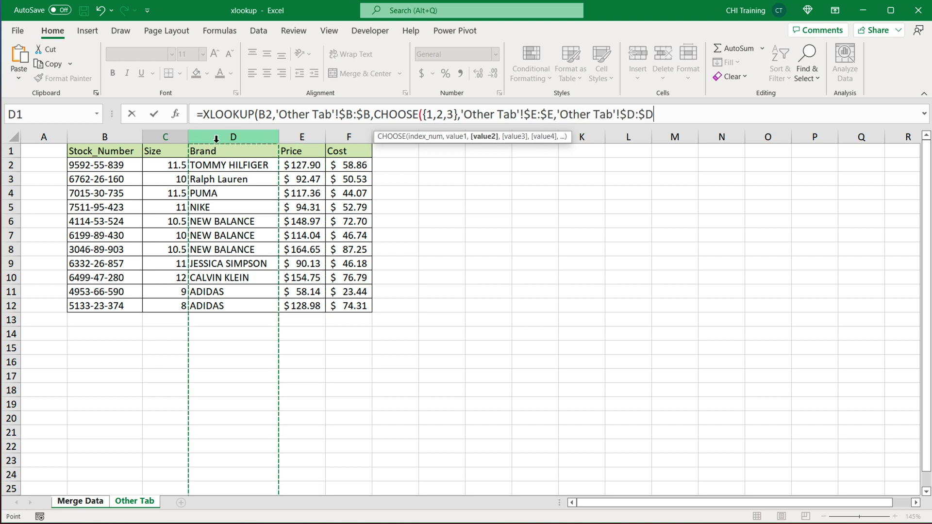
{"action": "type", "text": ","}
{"action": "left_click", "coordinate": [349, 139]}
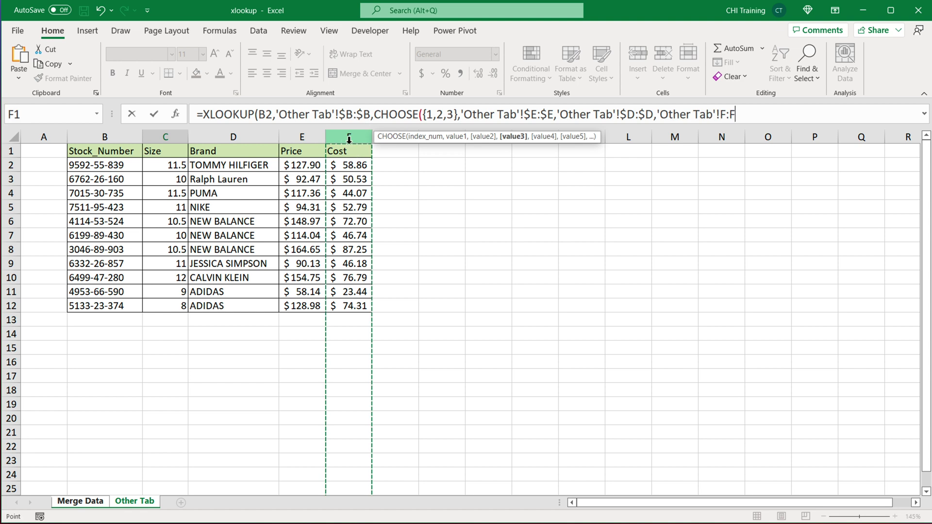
{"action": "key", "text": "F4"}
{"action": "type", "text": ")"}
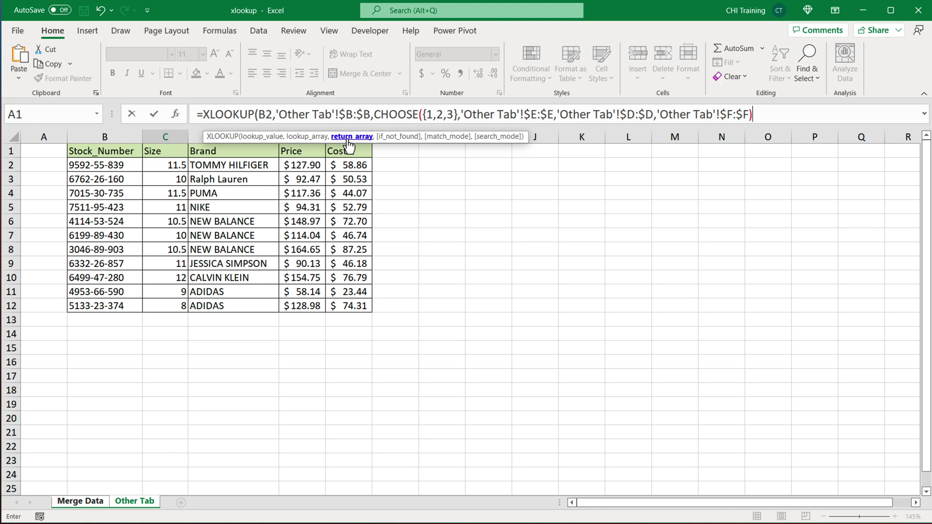
Finish the C2 lookup formula and fill it down to C10.
{"action": "type", "text": ")"}
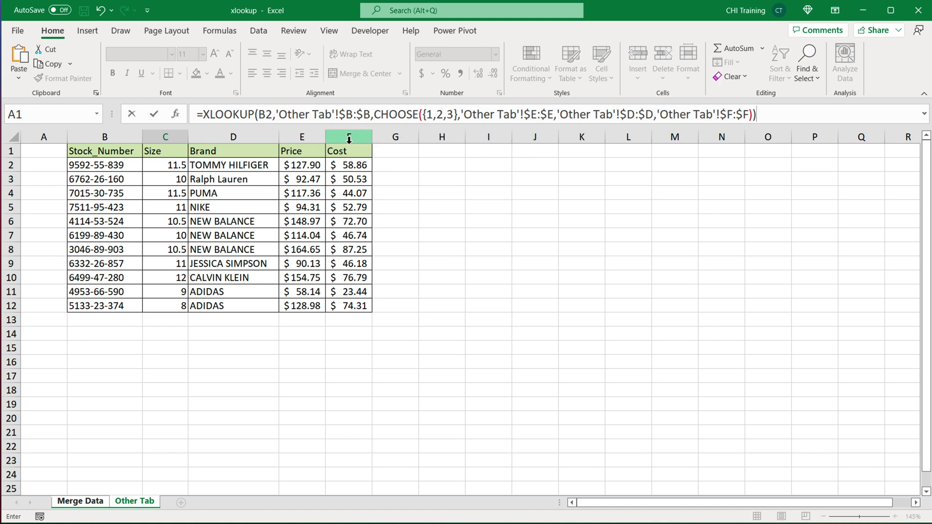
{"action": "key", "text": "Return"}
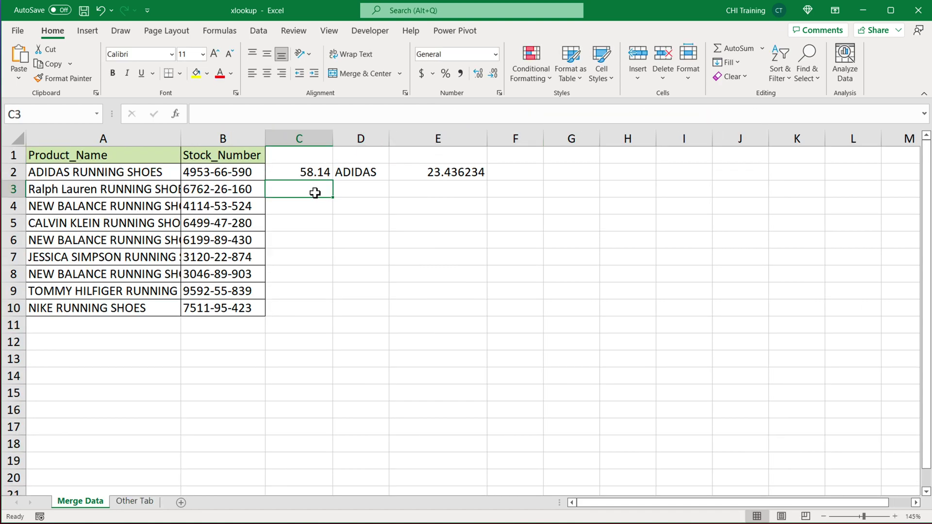
{"action": "left_click", "coordinate": [312, 176]}
{"action": "left_click_drag", "start_coordinate": [333, 181], "coordinate": [315, 330]}
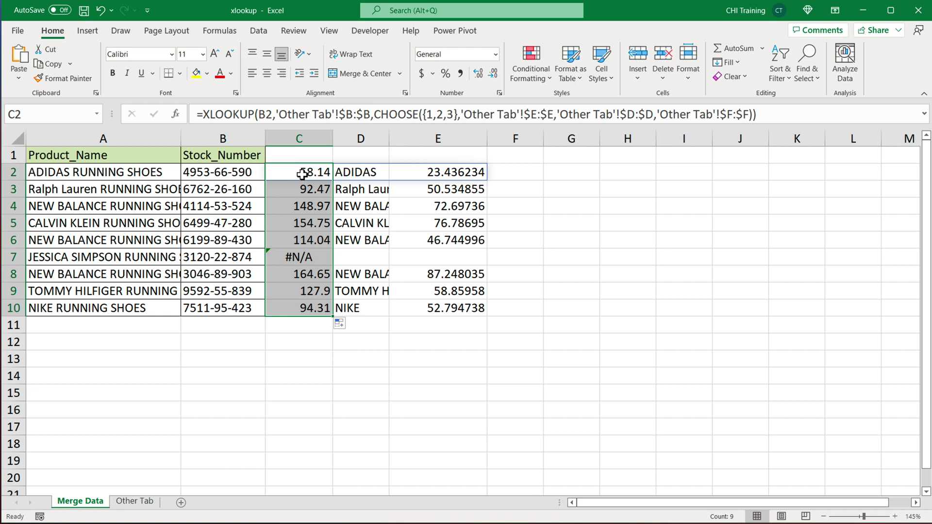
Add {0,"Other",0} as the not-found result in C2 and refill it down to C10.
{"action": "left_click_drag", "start_coordinate": [307, 255], "coordinate": [449, 254]}
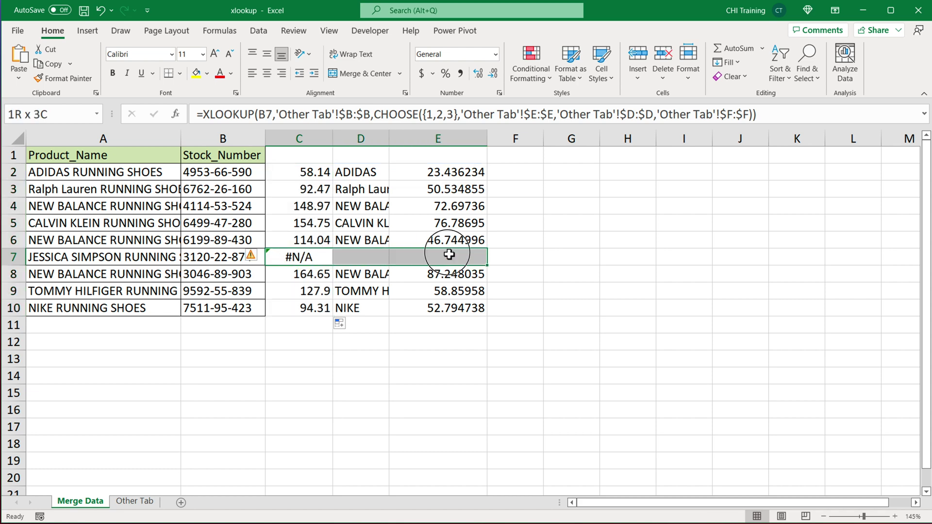
{"action": "double_click", "coordinate": [286, 171]}
{"action": "left_click", "coordinate": [824, 172]}
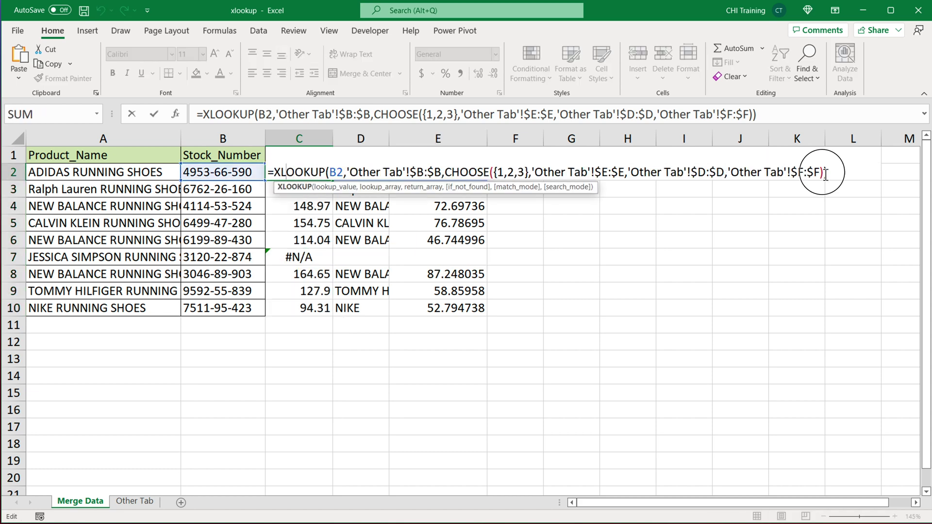
{"action": "type", "text": ","}
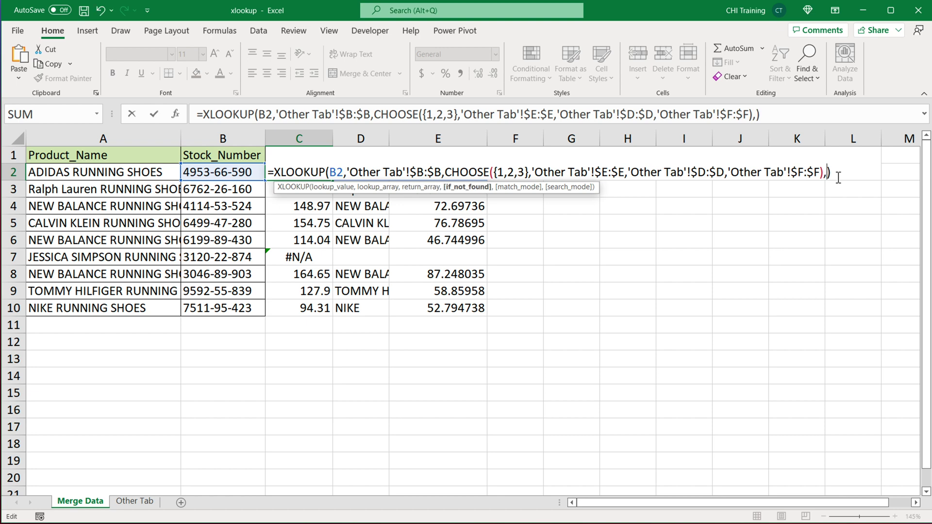
{"action": "type", "text": "{}0,\"Othe"}
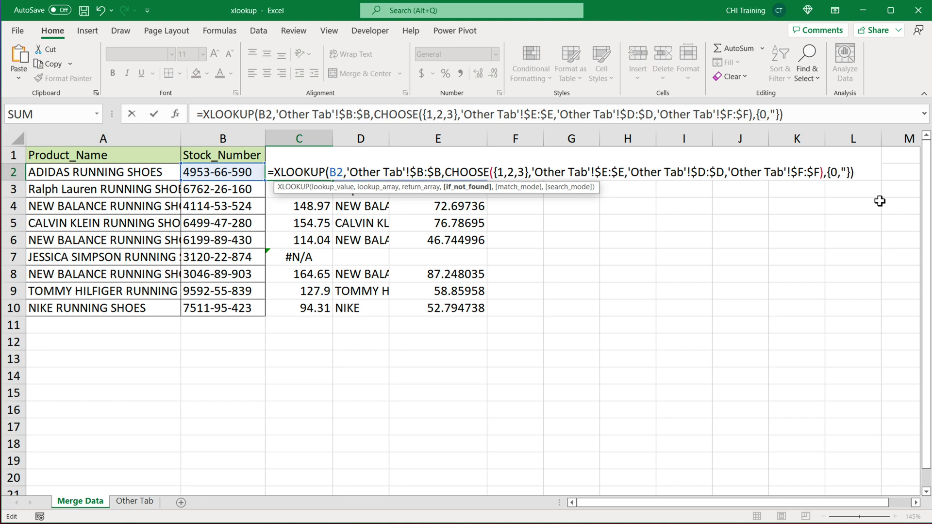
{"action": "type", "text": "r\""}
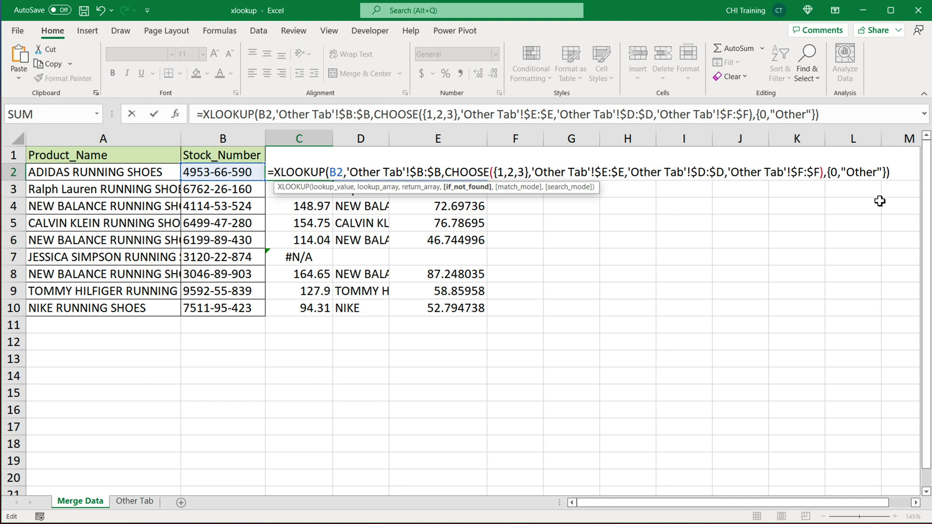
{"action": "type", "text": ",0"}
{"action": "key", "text": "Return"}
{"action": "left_click", "coordinate": [321, 178]}
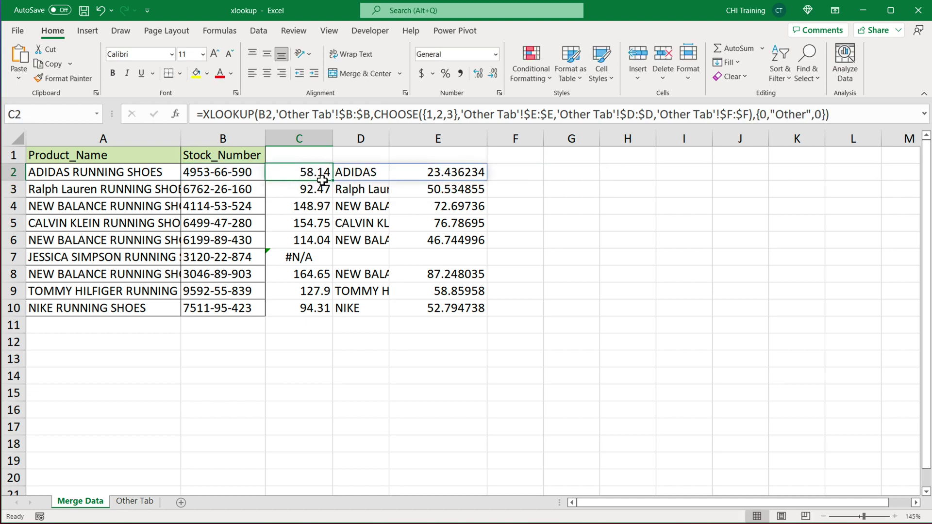
{"action": "left_click_drag", "start_coordinate": [333, 180], "coordinate": [331, 316]}
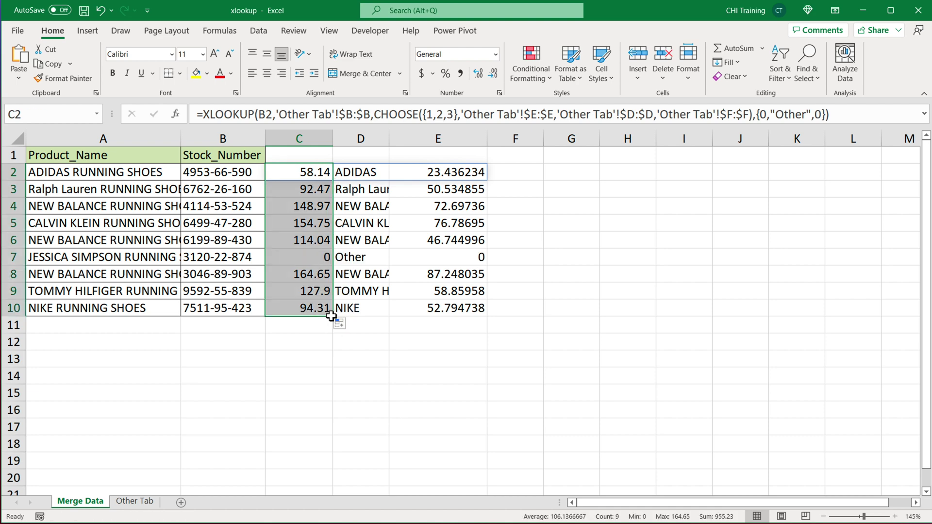
{"action": "left_click", "coordinate": [340, 342]}
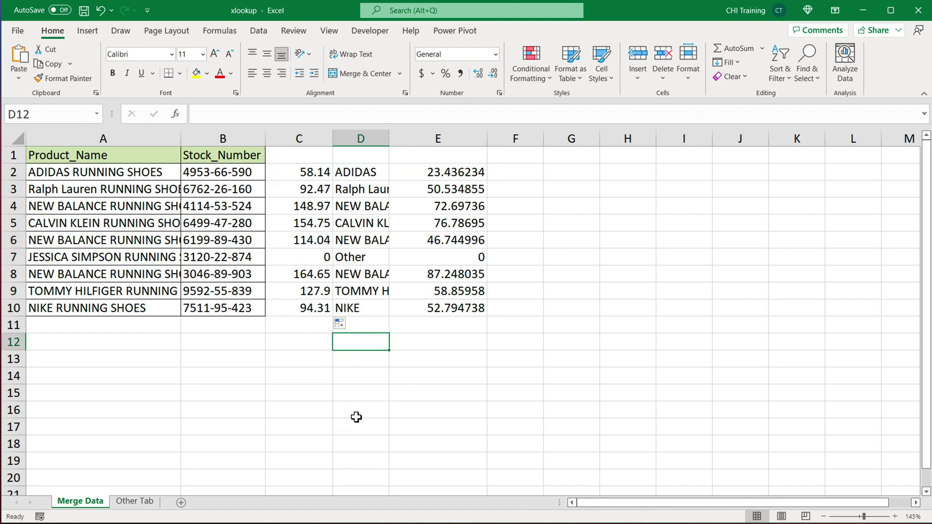